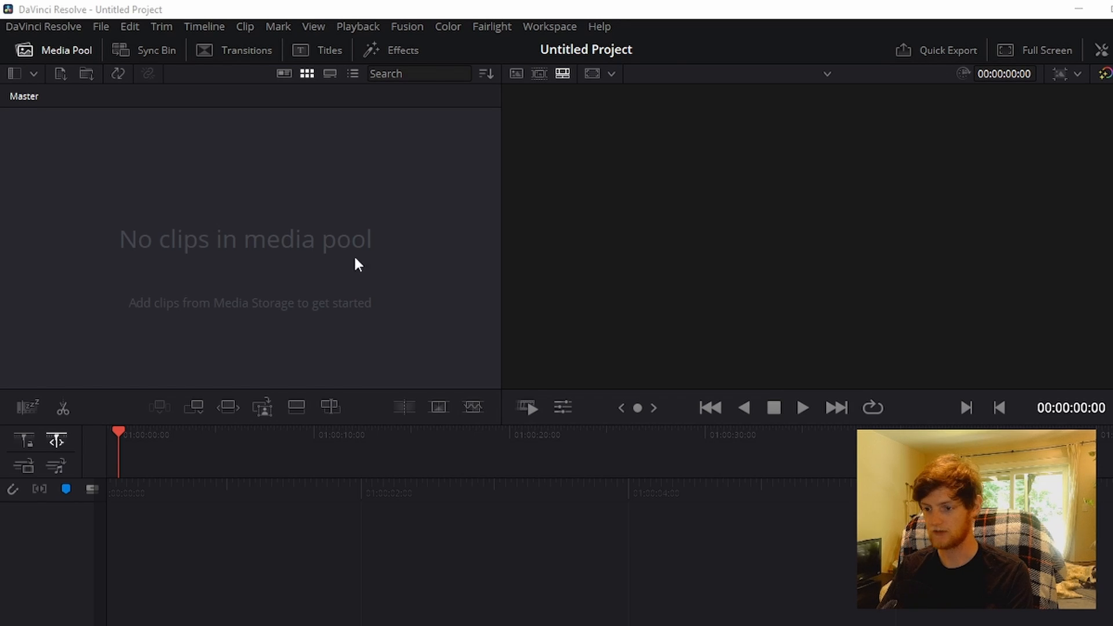
- Switch to the Edit page and review the timeline resolution and frame rate in the project's master settings
{"action": "key", "text": "shift+4"}
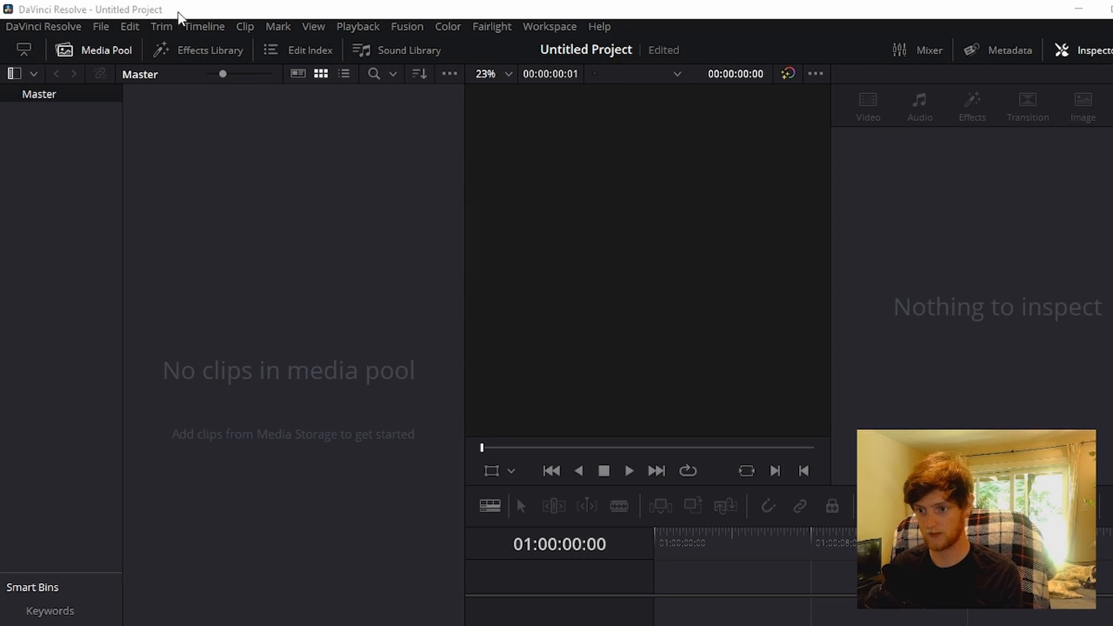
{"action": "left_click", "coordinate": [107, 27]}
{"action": "mouse_move", "coordinate": [130, 26]}
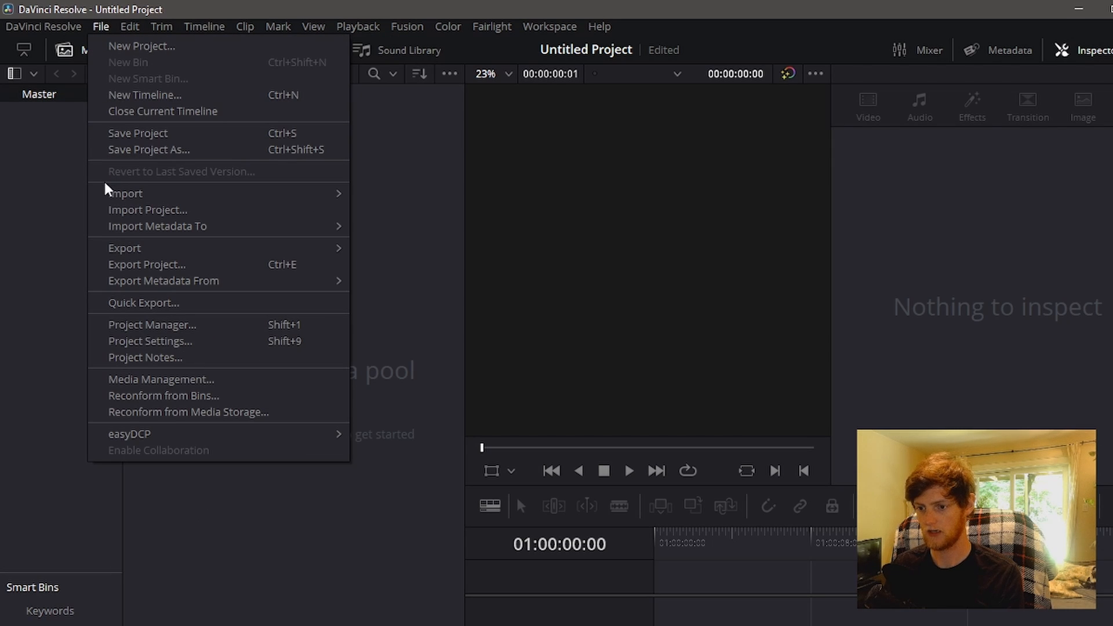
{"action": "left_click", "coordinate": [116, 340]}
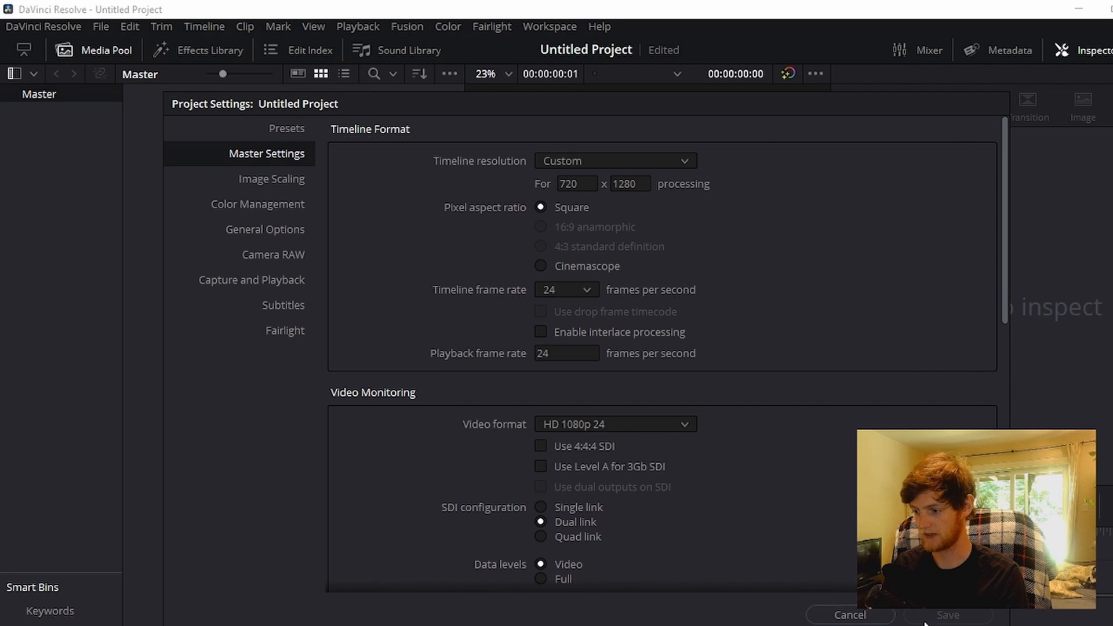
{"action": "left_click", "coordinate": [869, 614]}
- Import the Sonic Rando Short 1 video into the media pool and place it at the start of a new timeline
{"action": "right_click", "coordinate": [254, 317]}
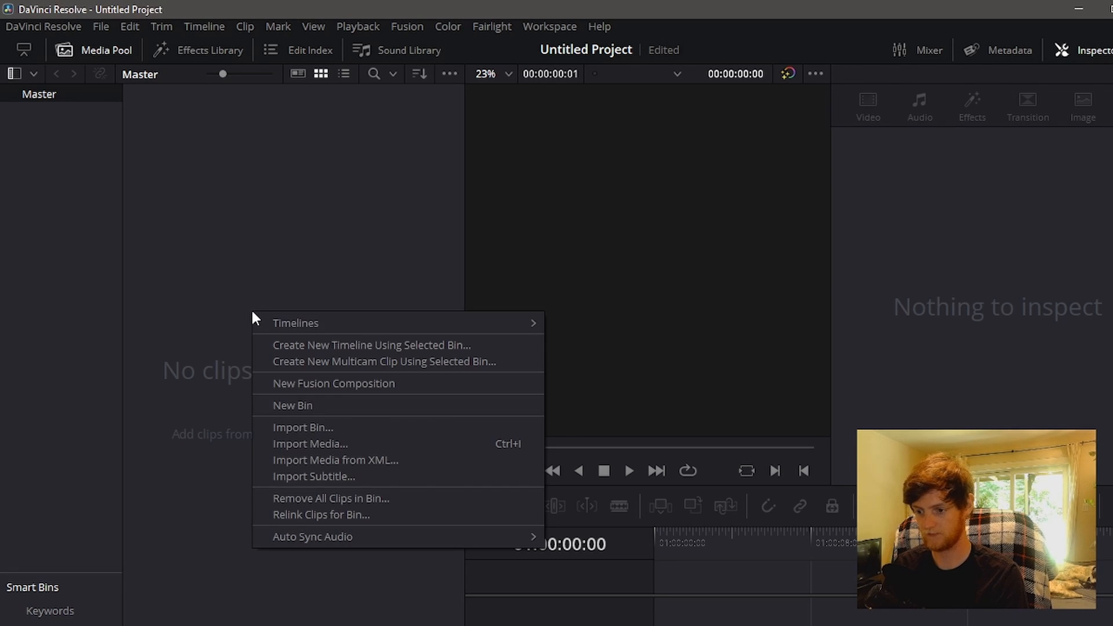
{"action": "left_click", "coordinate": [359, 443]}
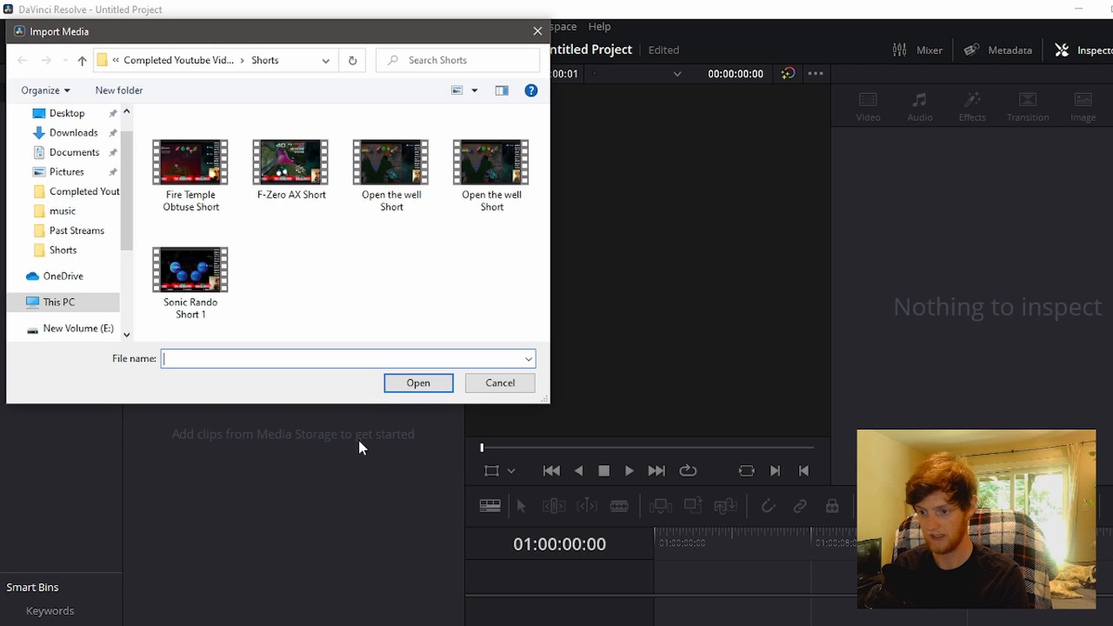
{"action": "left_click", "coordinate": [185, 269]}
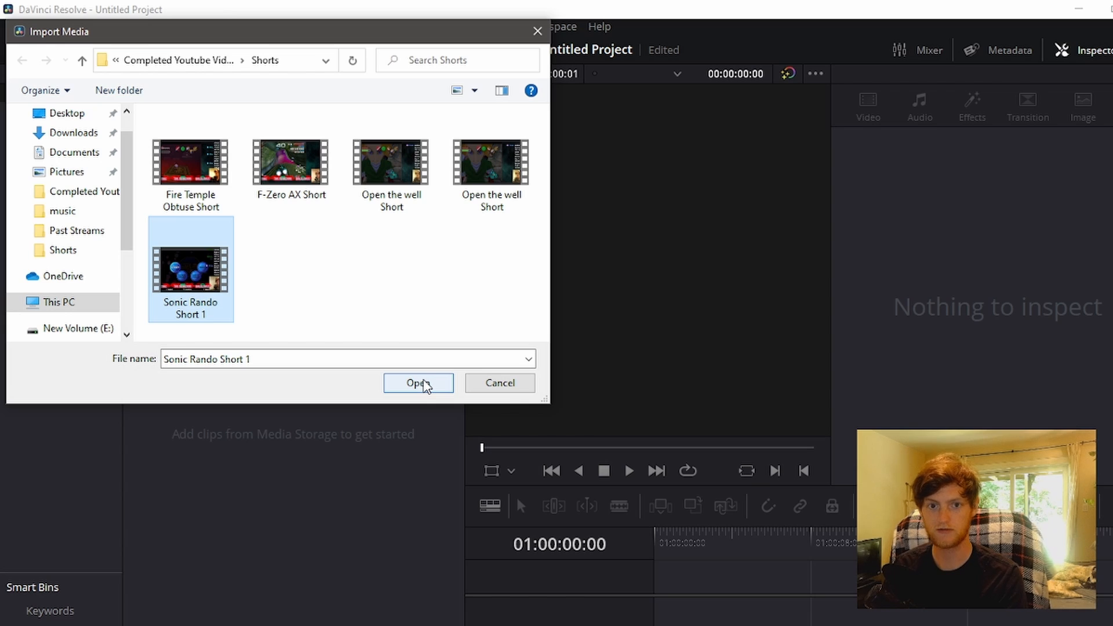
{"action": "left_click", "coordinate": [425, 385]}
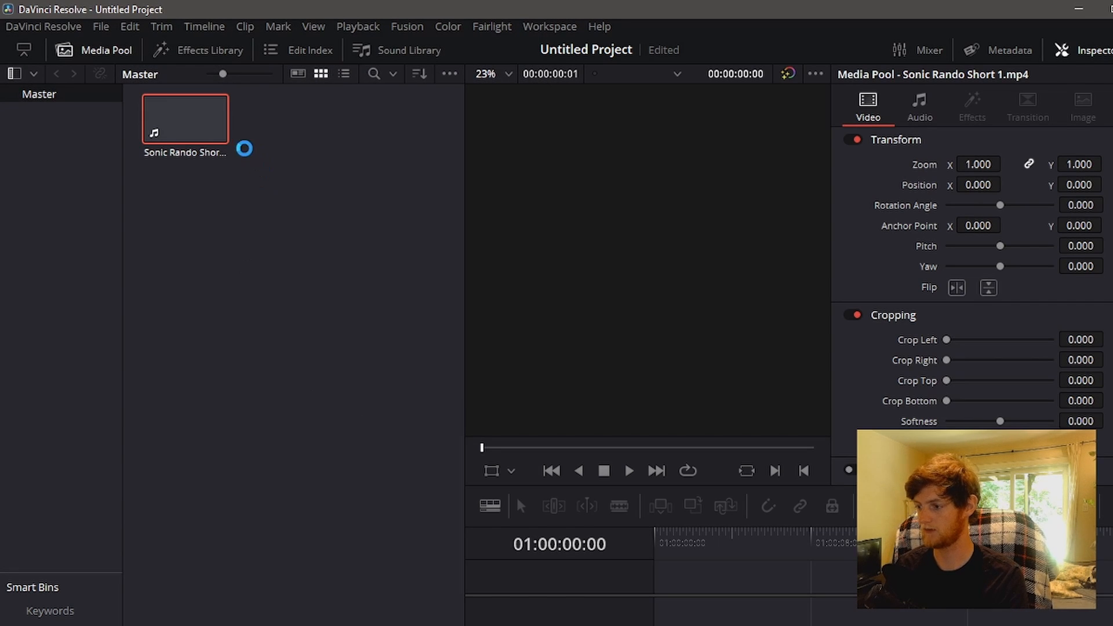
{"action": "left_click_drag", "start_coordinate": [214, 129], "coordinate": [651, 618]}
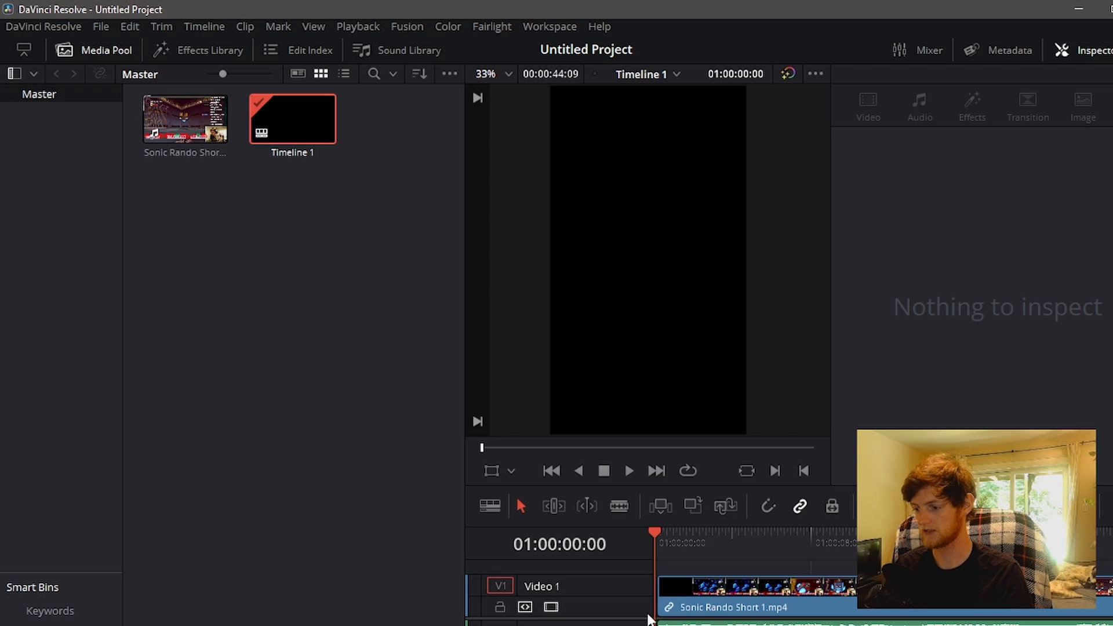
- Play the timeline to about 01:00:08:04 and crop the clip's right side by about 215 to cut off the chat and webcam
{"action": "key", "text": "space"}
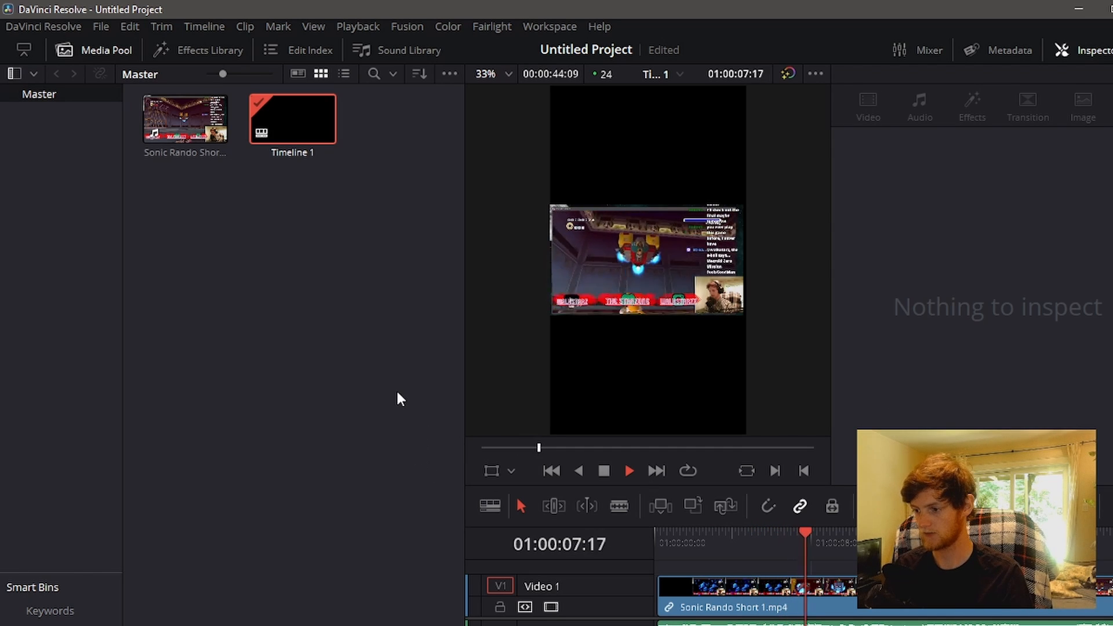
{"action": "key", "text": "space"}
{"action": "left_click", "coordinate": [632, 280]}
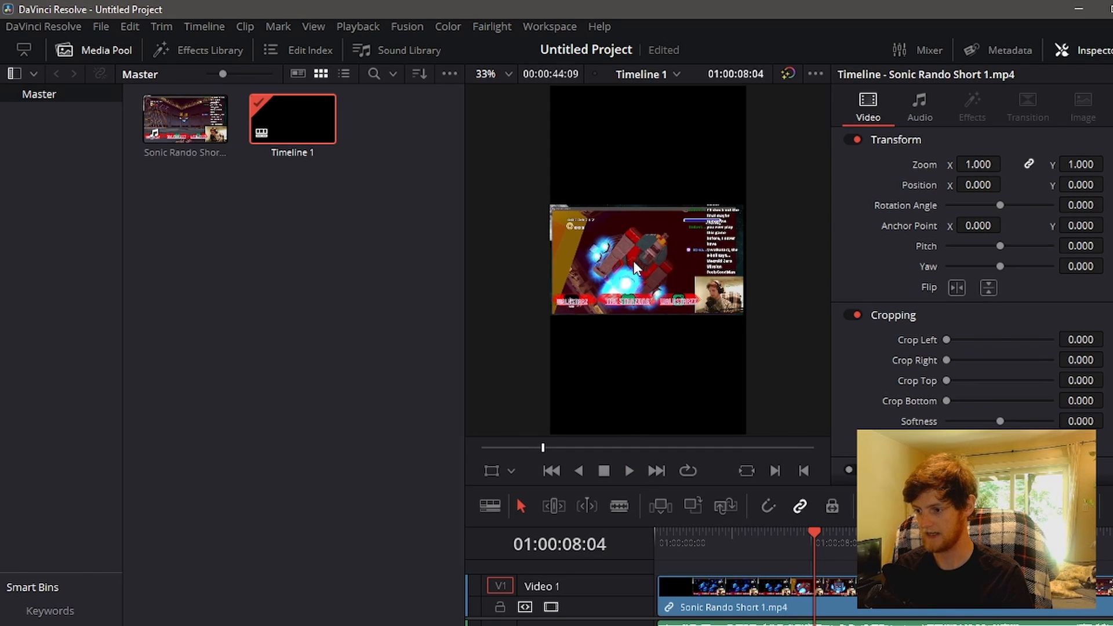
{"action": "left_click", "coordinate": [772, 589]}
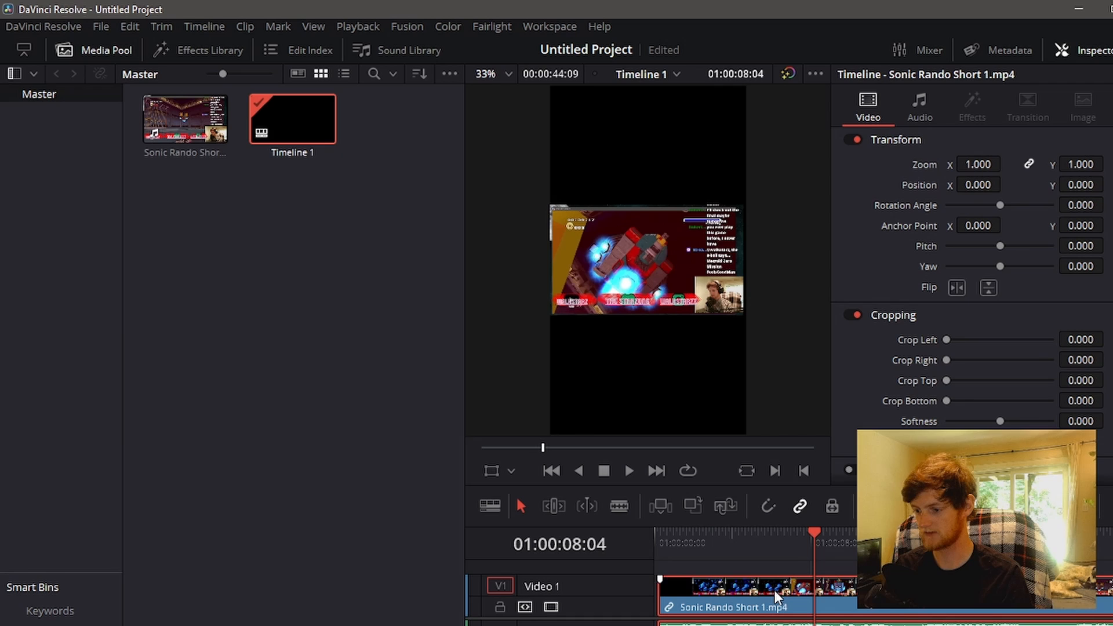
{"action": "left_click", "coordinate": [511, 471]}
{"action": "left_click", "coordinate": [527, 516]}
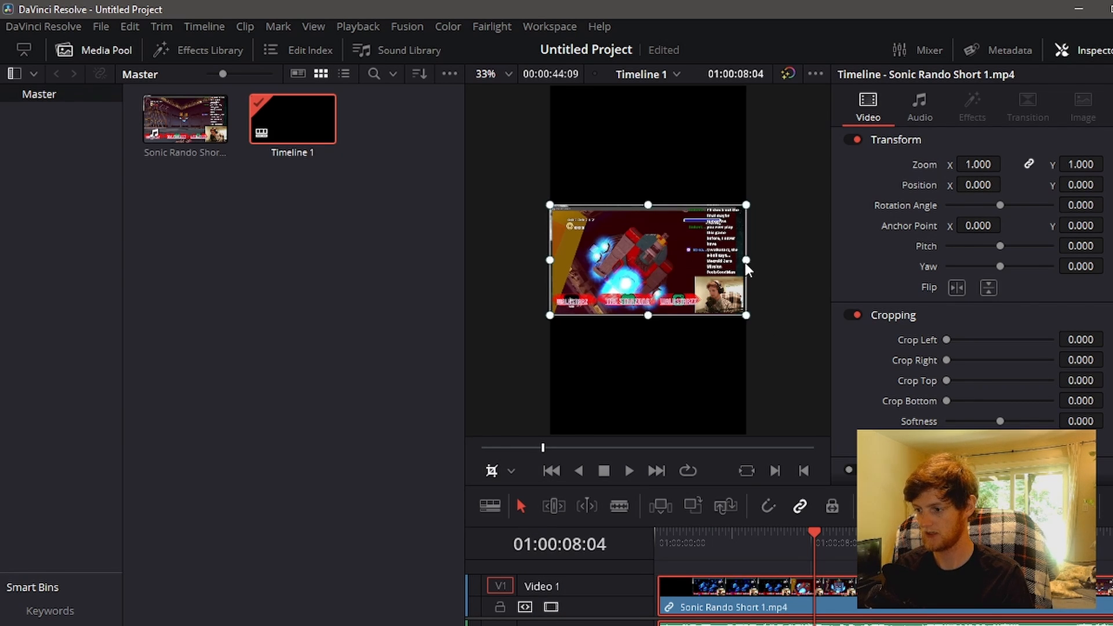
{"action": "left_click_drag", "start_coordinate": [742, 262], "coordinate": [688, 270]}
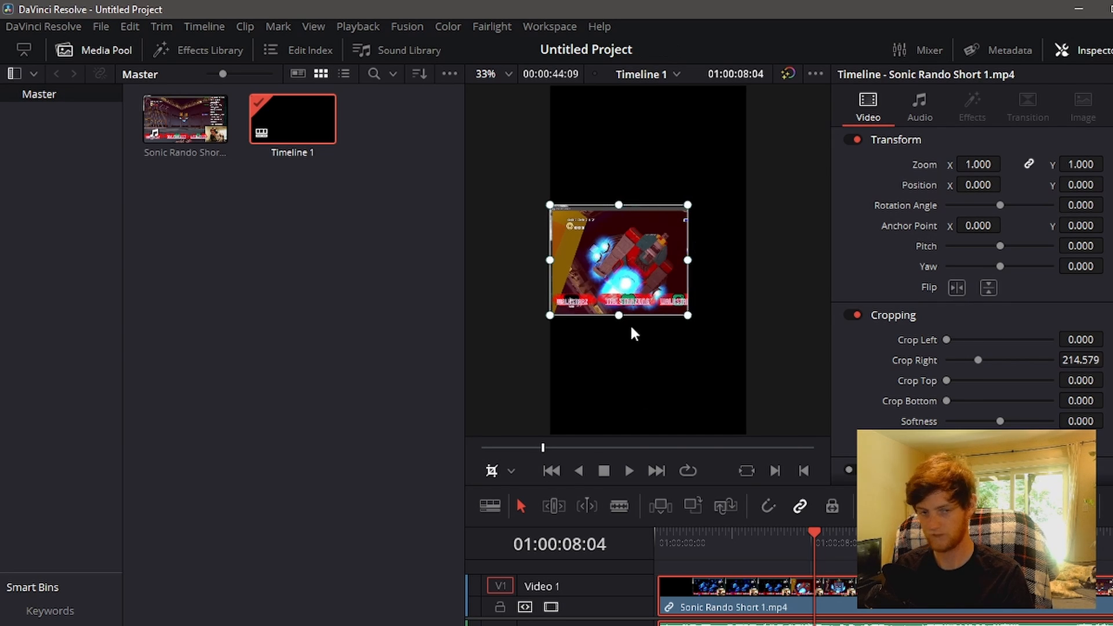
- Transform the cropped gameplay clip to a zoom of about 1.35, positioned in the frame's upper half at about X 144, Y 221
{"action": "left_click", "coordinate": [510, 471]}
{"action": "left_click", "coordinate": [513, 496]}
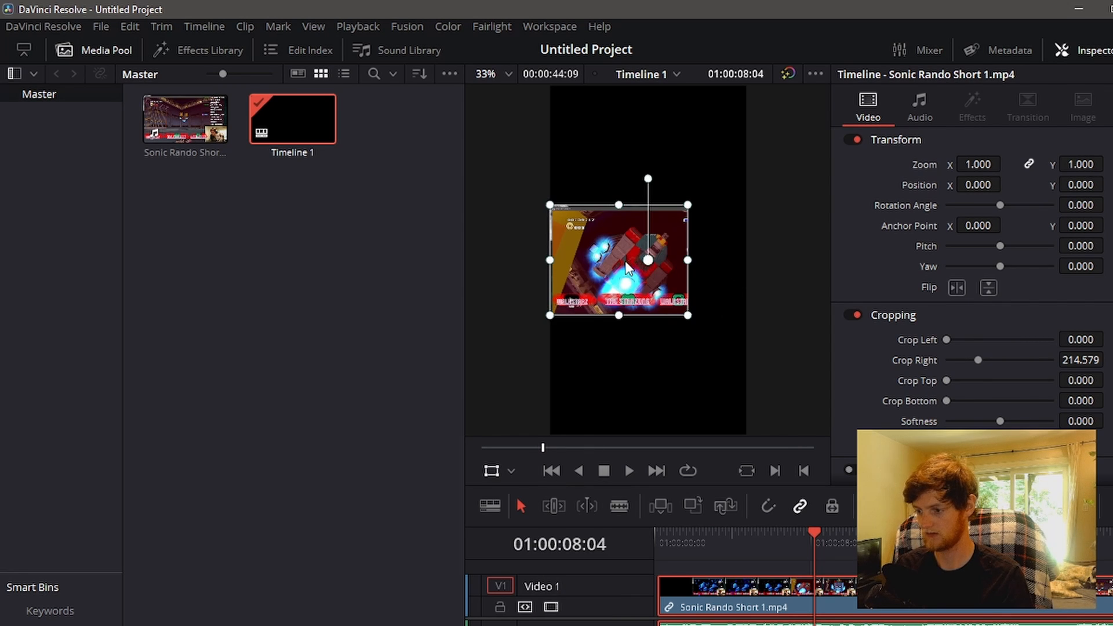
{"action": "left_click_drag", "start_coordinate": [626, 268], "coordinate": [631, 170]}
{"action": "left_click_drag", "start_coordinate": [698, 228], "coordinate": [720, 260]}
{"action": "left_click_drag", "start_coordinate": [647, 205], "coordinate": [677, 230]}
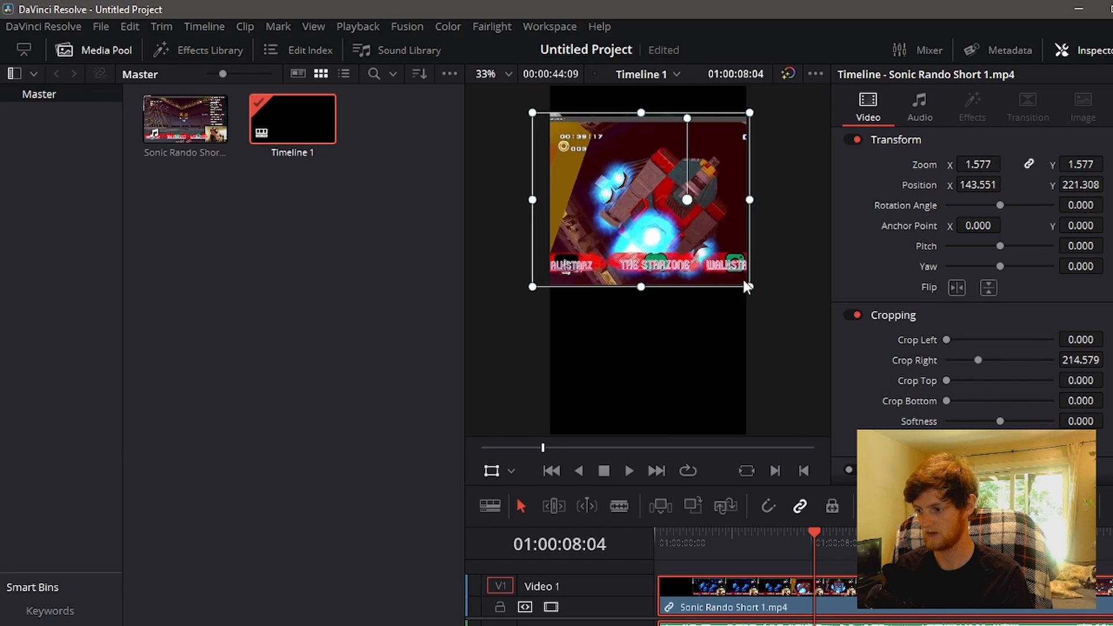
{"action": "left_click_drag", "start_coordinate": [750, 287], "coordinate": [741, 271]}
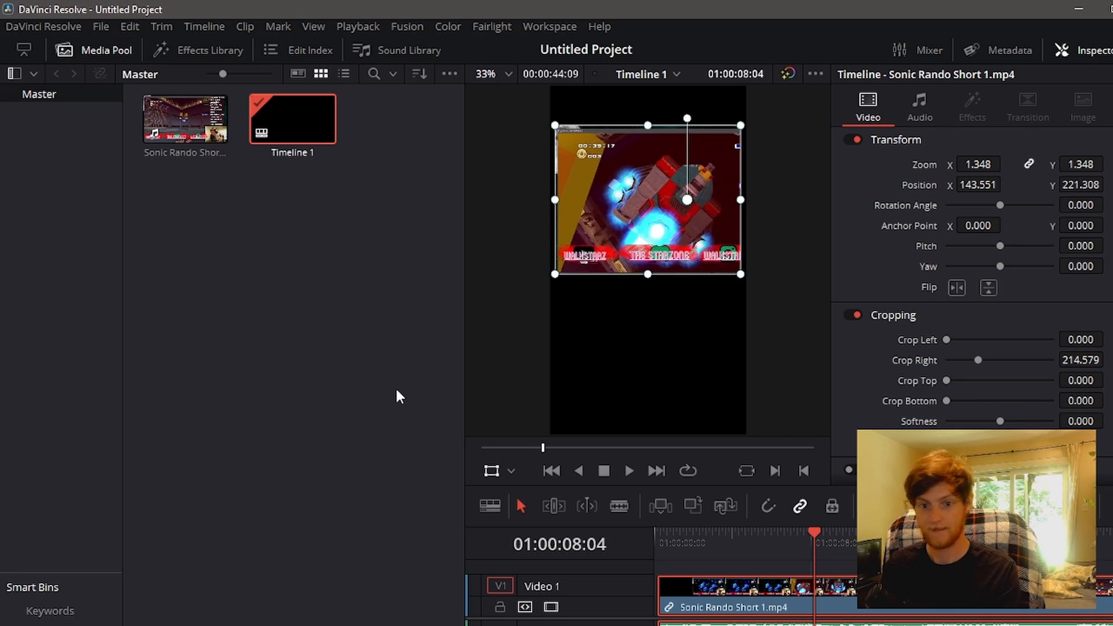
- Add a second copy of Sonic Rando Short 1 on a track above the first, and move the gameplay picture up to about X 134, Y 300
{"action": "left_click", "coordinate": [295, 388]}
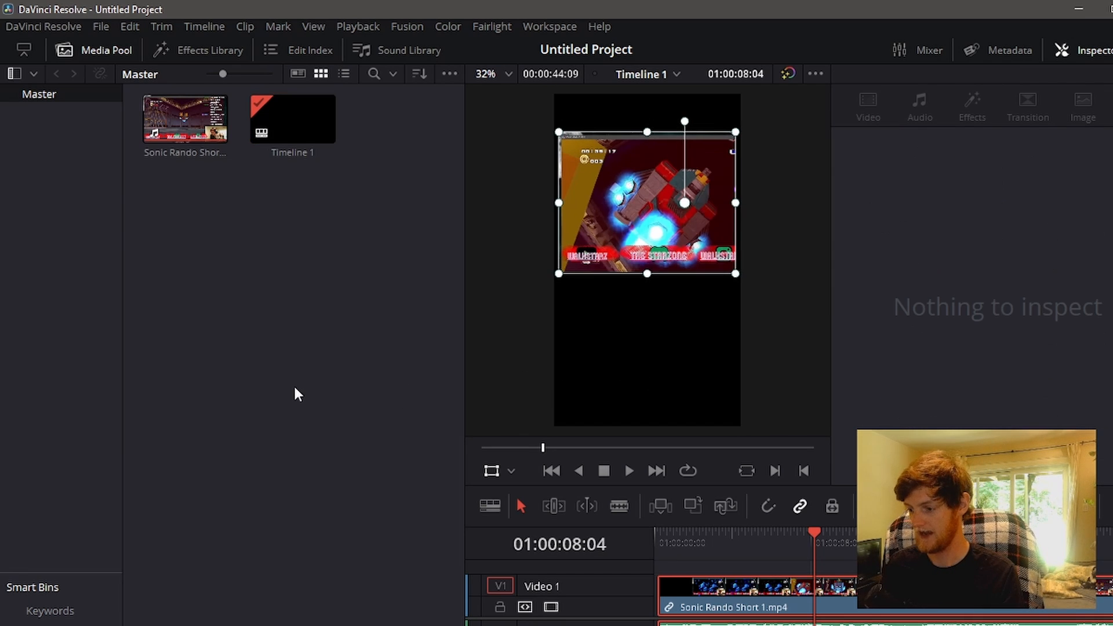
{"action": "left_click", "coordinate": [207, 138]}
{"action": "left_click_drag", "start_coordinate": [190, 124], "coordinate": [660, 581]}
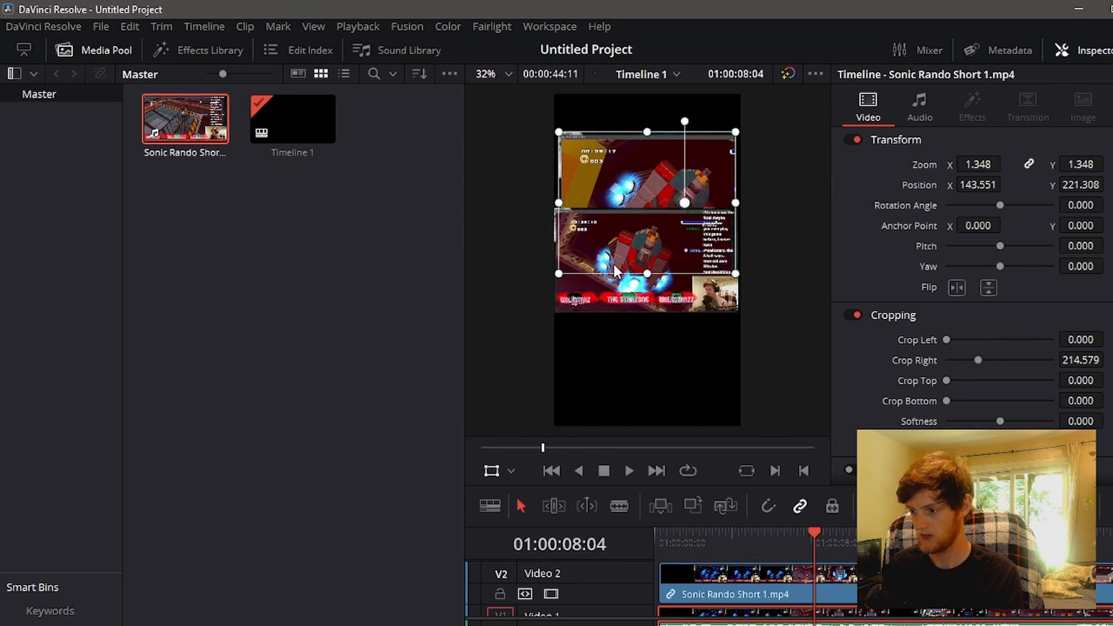
{"action": "left_click_drag", "start_coordinate": [649, 248], "coordinate": [644, 218]}
- Enlarge the Video 2 clip to a zoom of about 1.35 and position it below the gameplay at about X -138, Y -144
{"action": "left_click", "coordinate": [744, 573]}
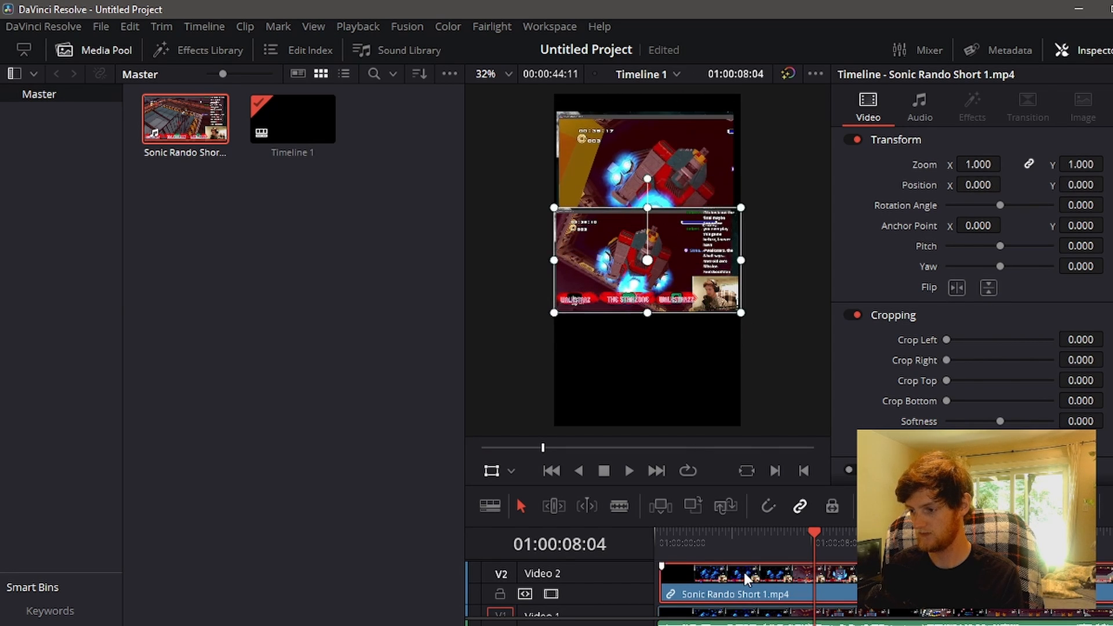
{"action": "left_click_drag", "start_coordinate": [643, 284], "coordinate": [554, 298]}
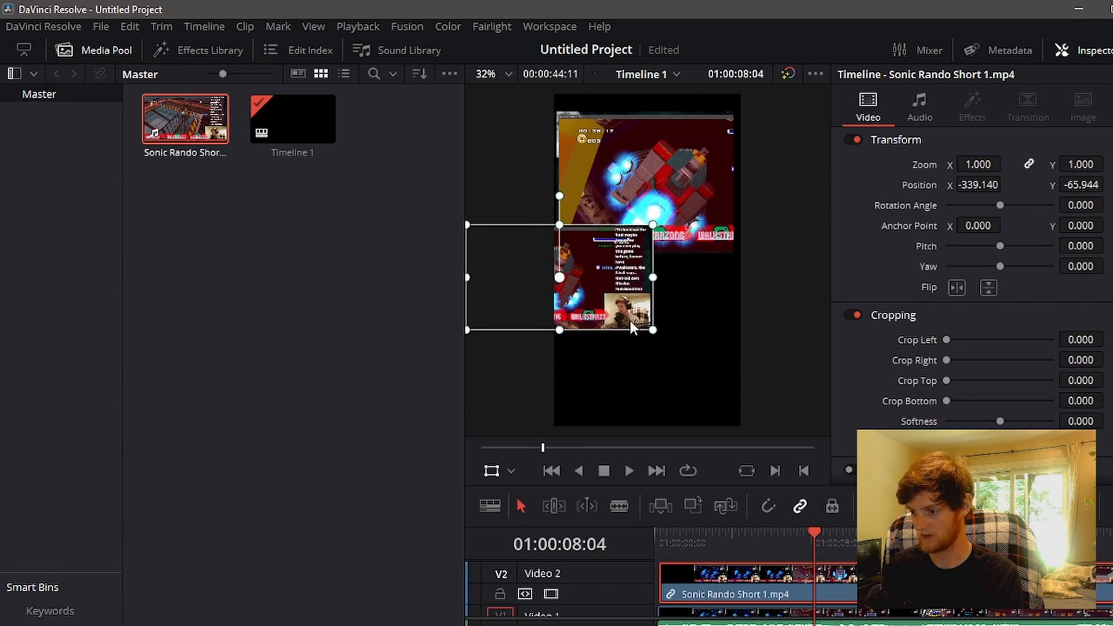
{"action": "left_click_drag", "start_coordinate": [652, 332], "coordinate": [684, 366]}
{"action": "left_click_drag", "start_coordinate": [637, 306], "coordinate": [686, 323]}
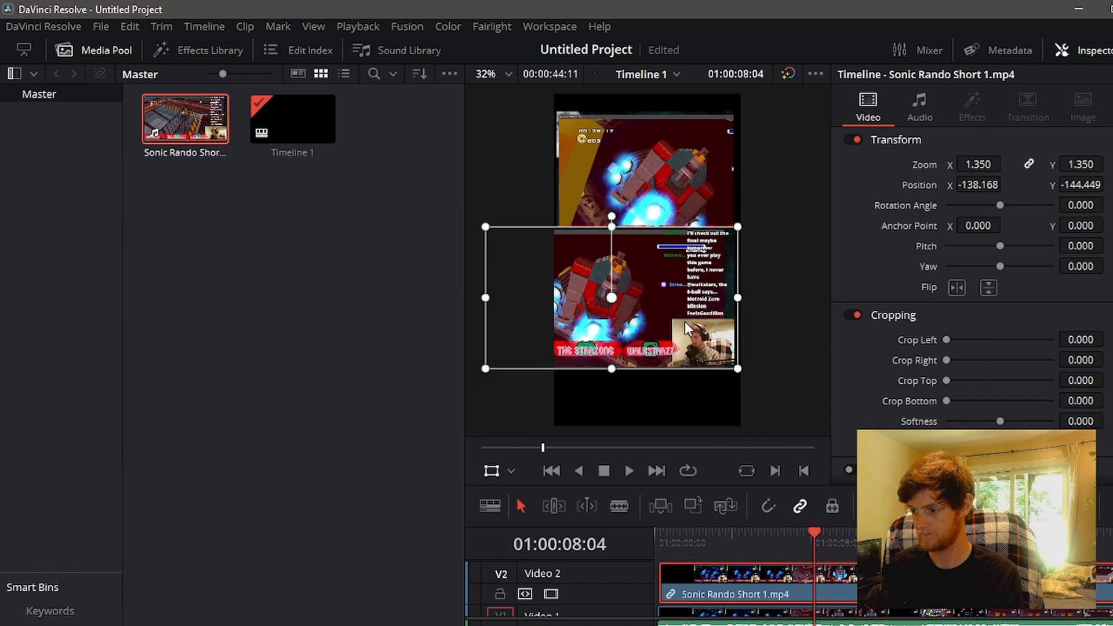
- Crop the Video 2 clip by about 514 on the left and 249 on the top, isolating the webcam
{"action": "left_click", "coordinate": [509, 471]}
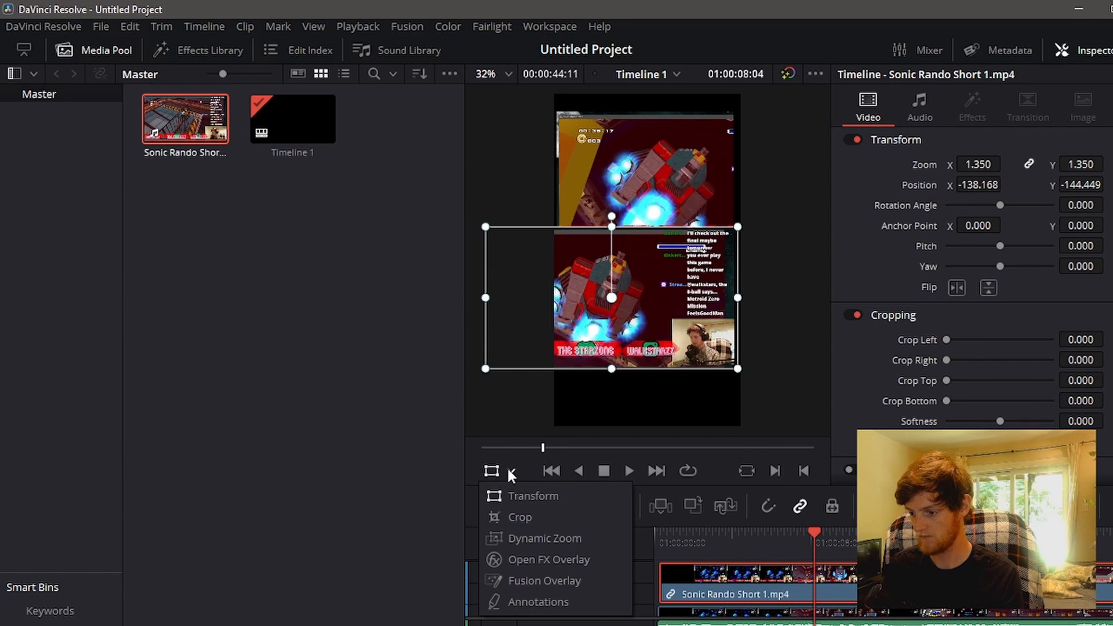
{"action": "left_click", "coordinate": [520, 517]}
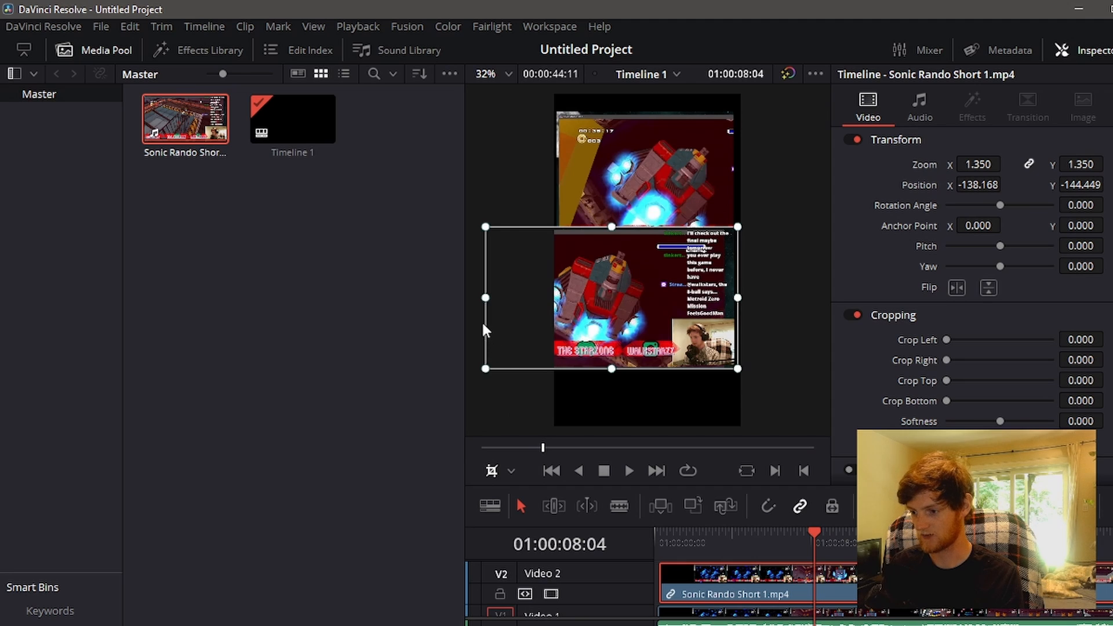
{"action": "left_click_drag", "start_coordinate": [488, 297], "coordinate": [667, 320]}
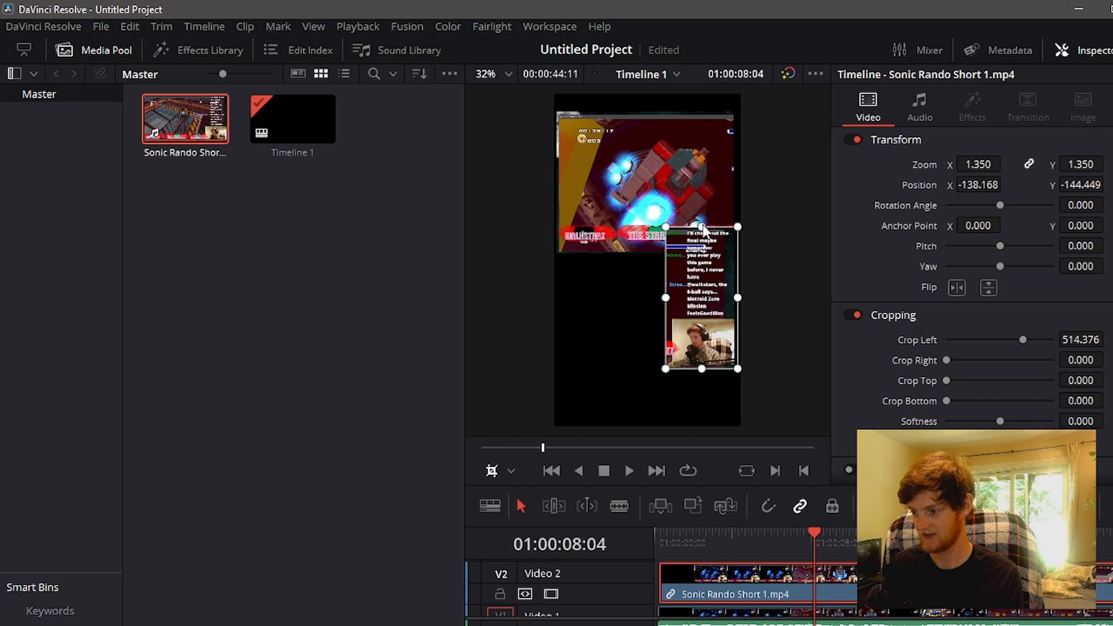
{"action": "left_click_drag", "start_coordinate": [702, 231], "coordinate": [706, 352]}
- Enlarge the webcam picture to a zoom of about 3.17 and position it under the gameplay at about X -804, Y 97
{"action": "left_click", "coordinate": [510, 470]}
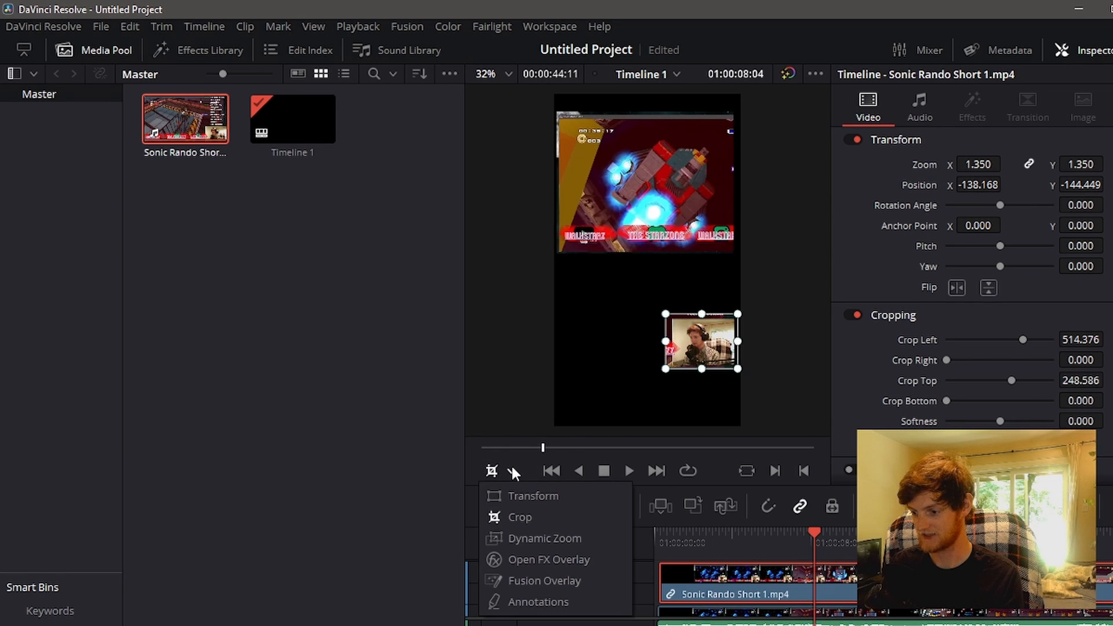
{"action": "left_click", "coordinate": [520, 497]}
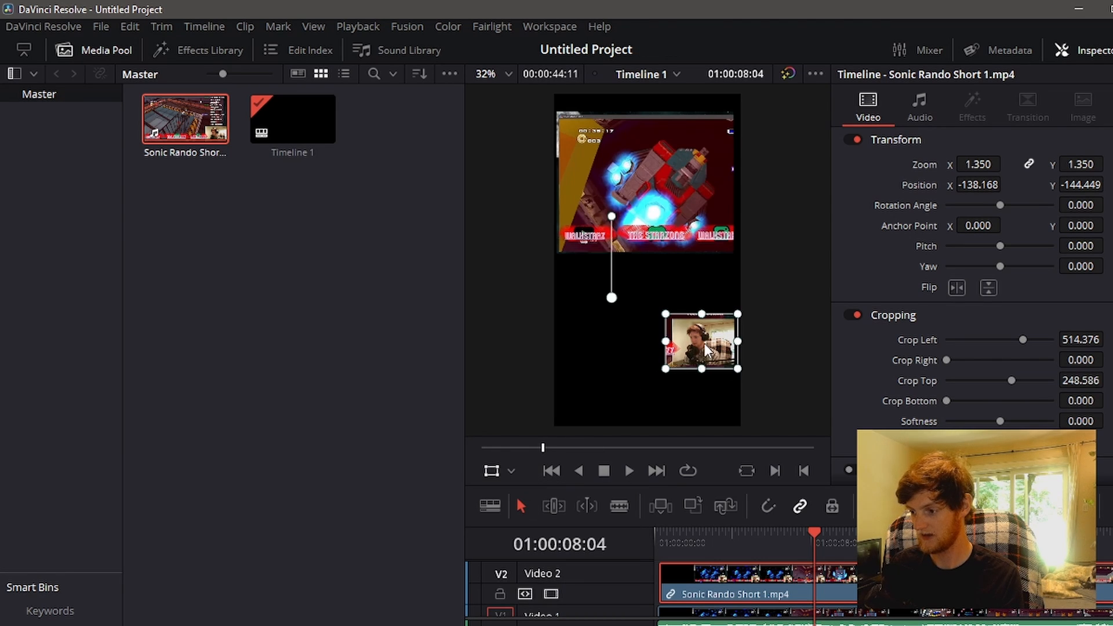
{"action": "left_click_drag", "start_coordinate": [704, 343], "coordinate": [616, 323]}
{"action": "left_click_drag", "start_coordinate": [664, 367], "coordinate": [655, 331]}
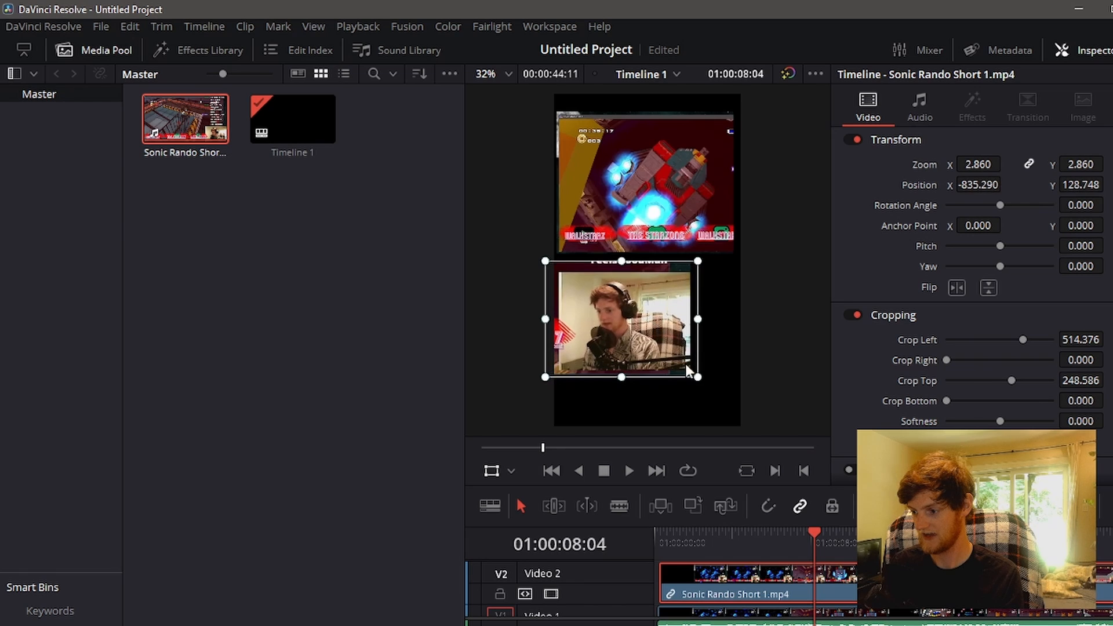
{"action": "left_click_drag", "start_coordinate": [698, 379], "coordinate": [722, 401]}
{"action": "left_click_drag", "start_coordinate": [663, 331], "coordinate": [669, 334]}
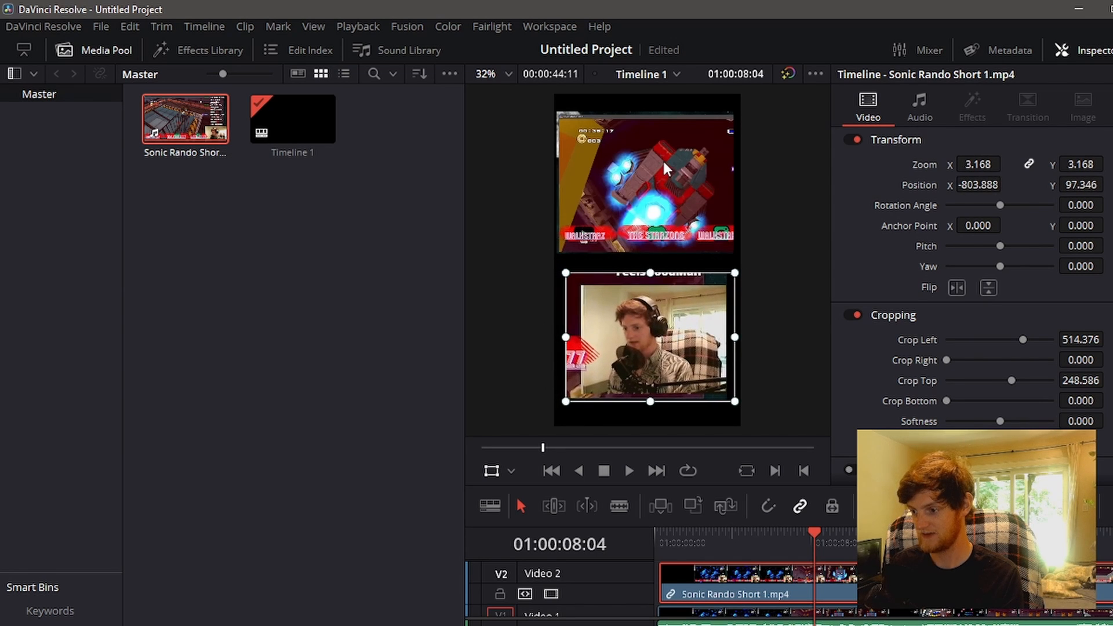
- Lower the Video 1 gameplay picture to about Y 262, just above the webcam, and save the project
{"action": "left_click", "coordinate": [760, 615]}
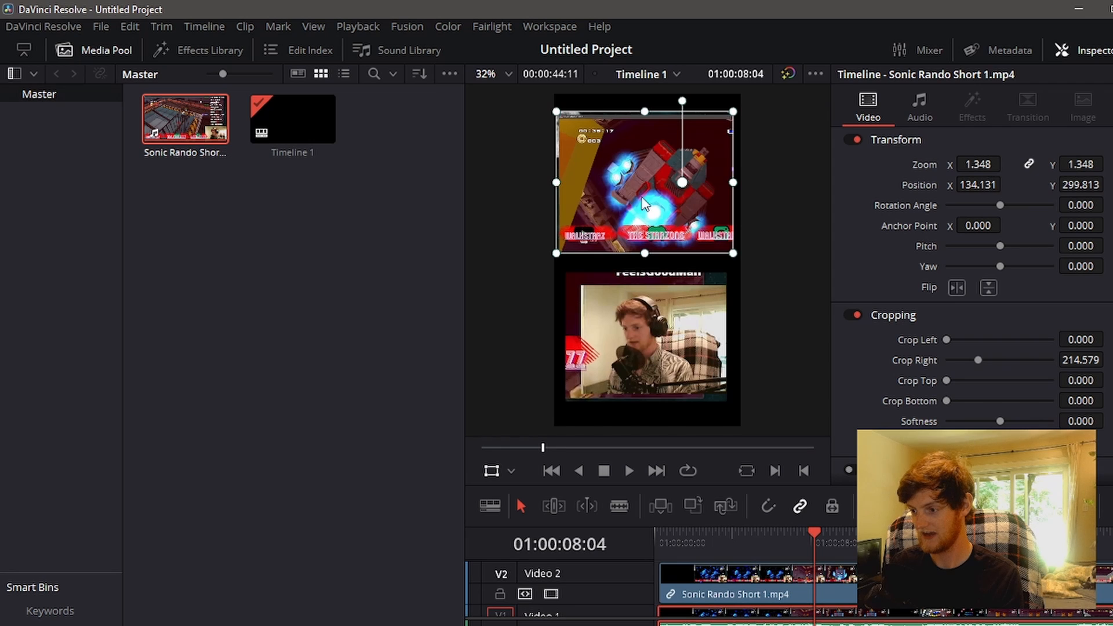
{"action": "left_click_drag", "start_coordinate": [642, 171], "coordinate": [642, 180]}
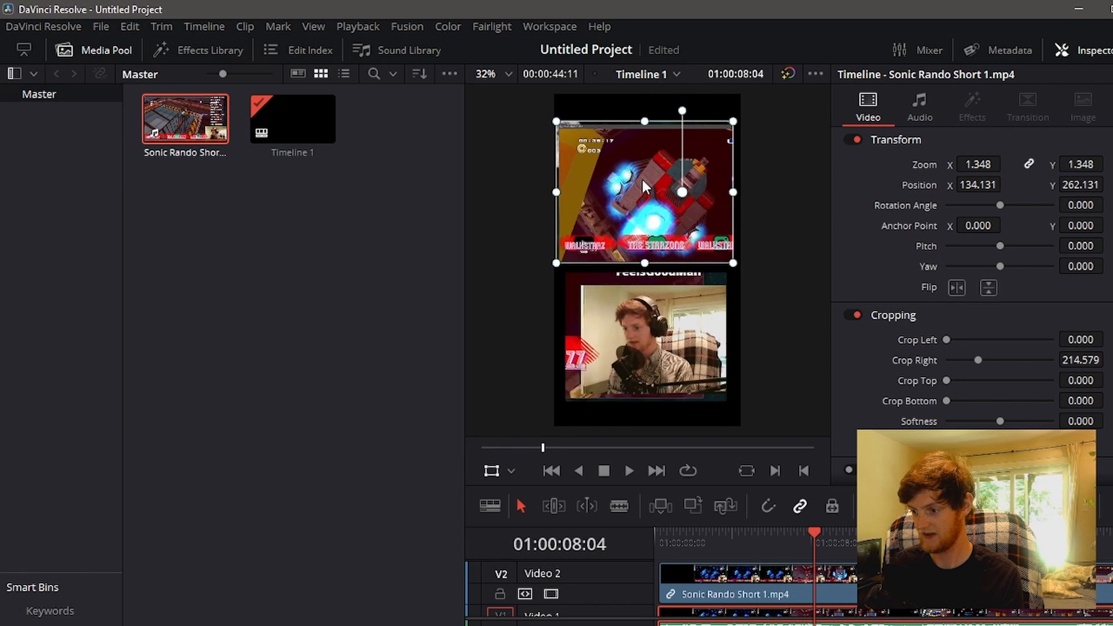
{"action": "key", "text": "ctrl+s"}
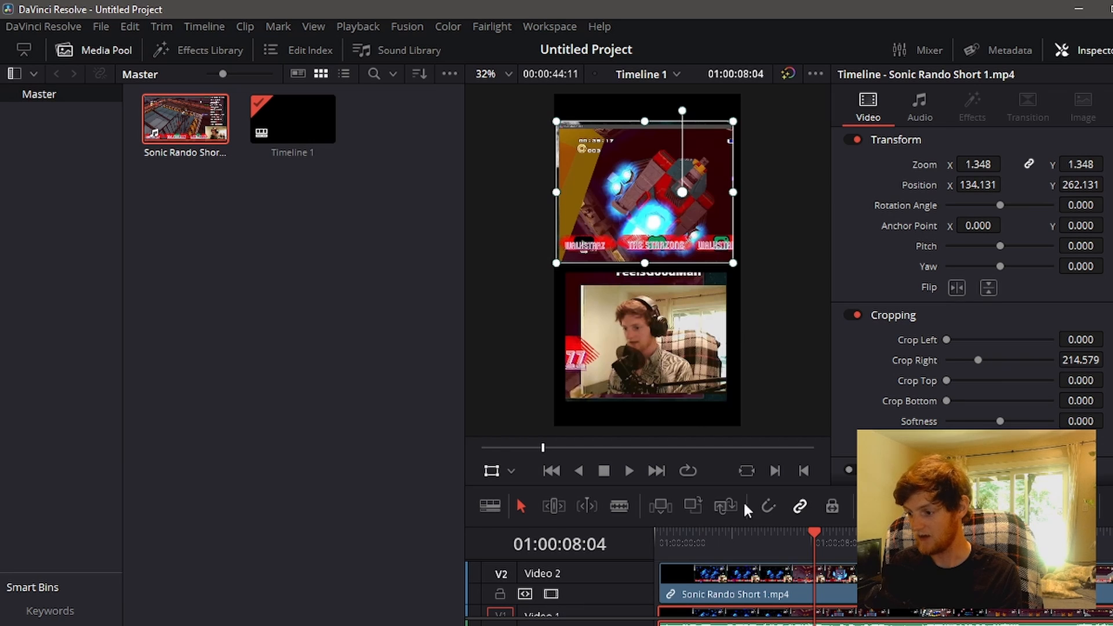
- Tighten the webcam clip's crop to about 525 on the left and about 252 on the top
{"action": "left_click", "coordinate": [769, 613]}
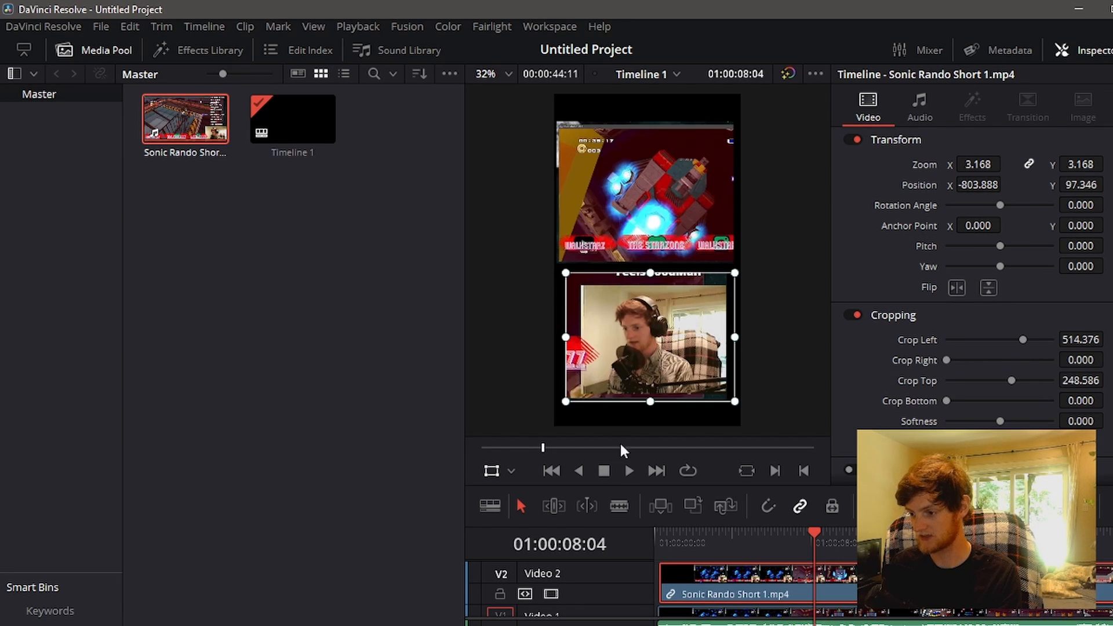
{"action": "left_click", "coordinate": [513, 474]}
{"action": "left_click", "coordinate": [530, 513]}
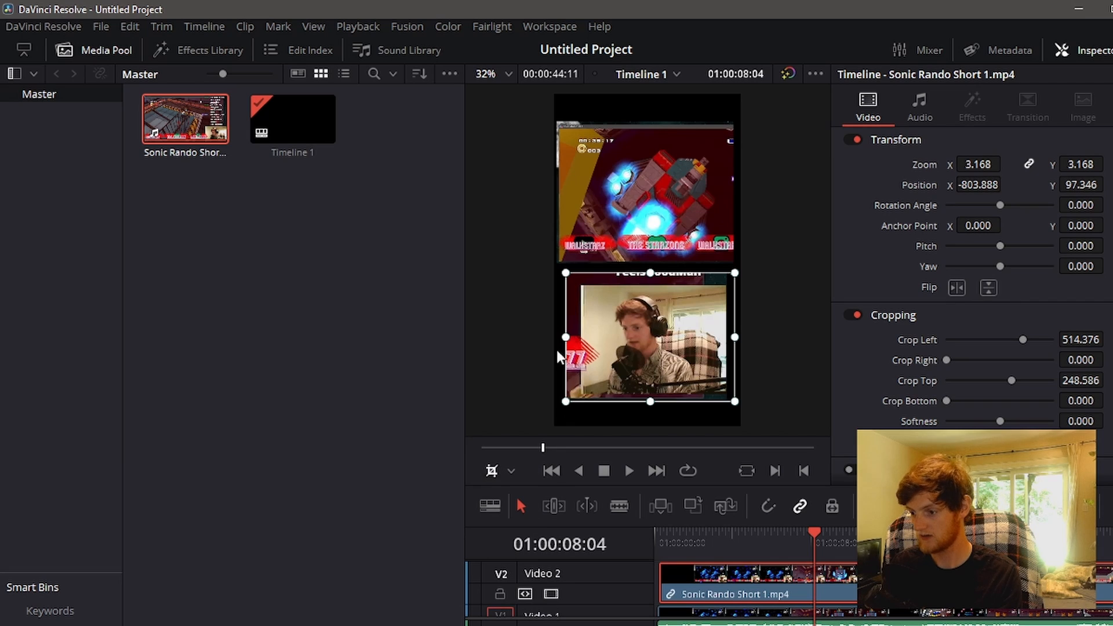
{"action": "left_click_drag", "start_coordinate": [566, 338], "coordinate": [574, 337]}
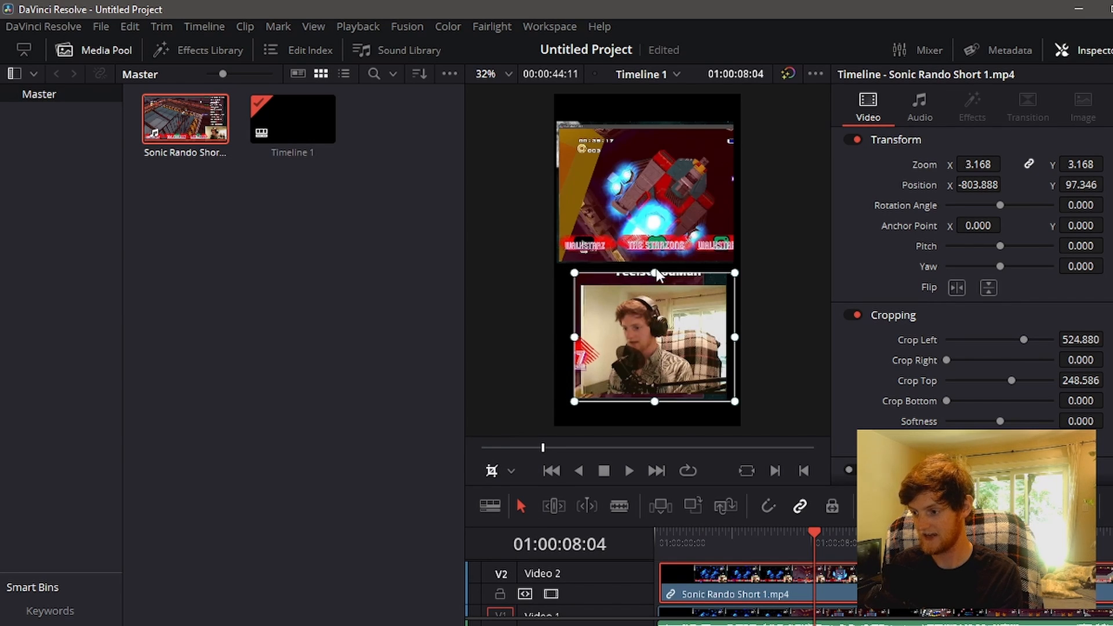
{"action": "left_click_drag", "start_coordinate": [655, 273], "coordinate": [653, 276]}
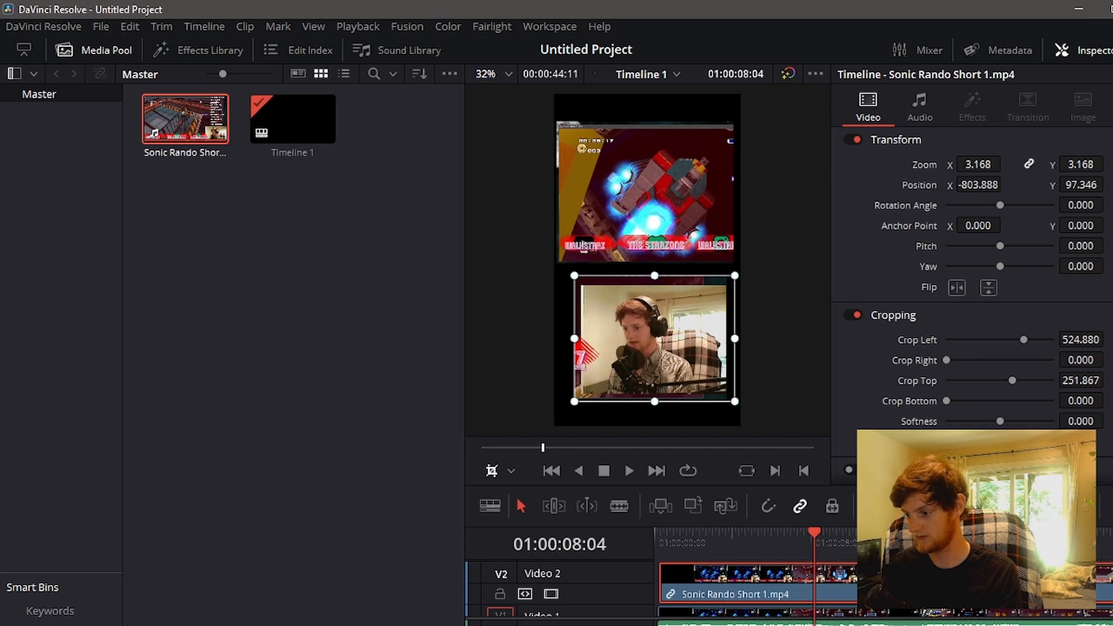
- Play the short from the start of the timeline to about 01:00:03:07 to check the gameplay and webcam layout
{"action": "left_click_drag", "start_coordinate": [812, 537], "coordinate": [630, 554]}
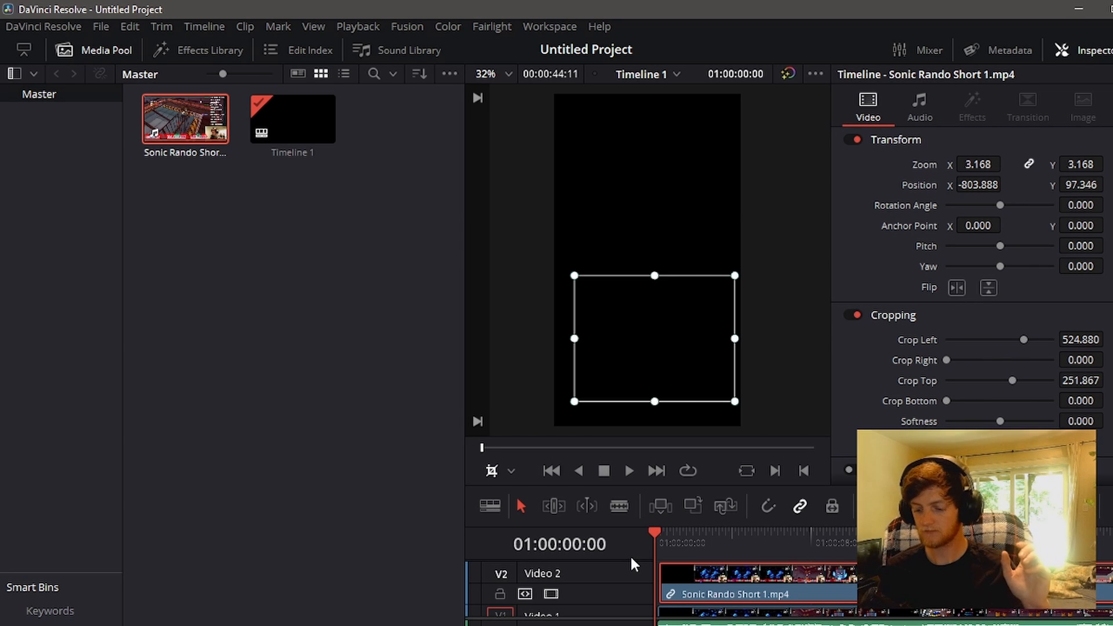
{"action": "key", "text": "space"}
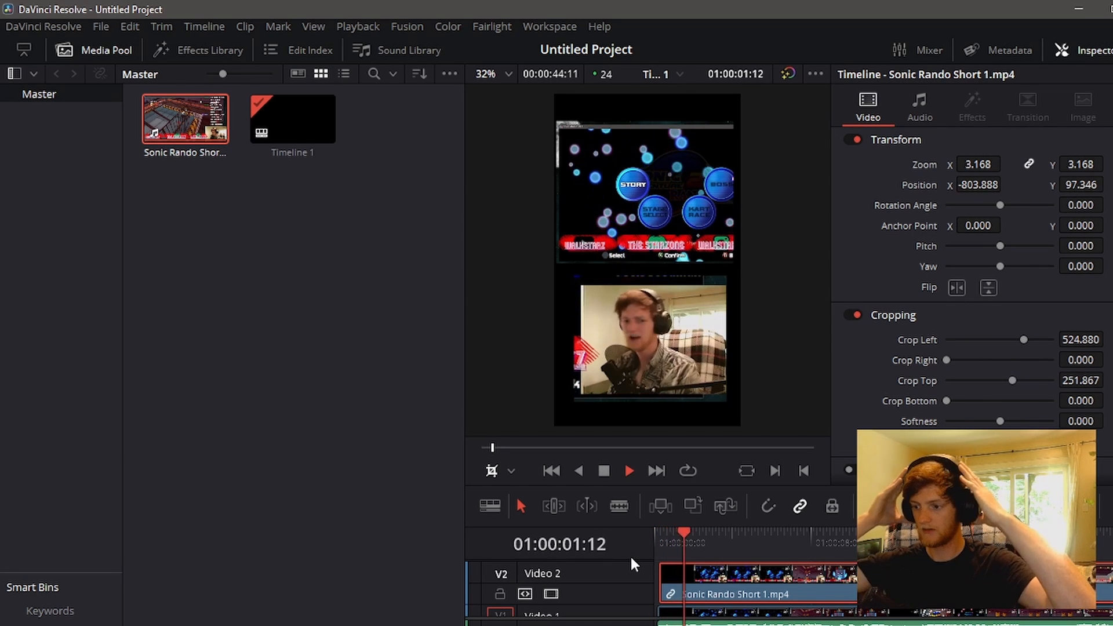
{"action": "key", "text": "space"}
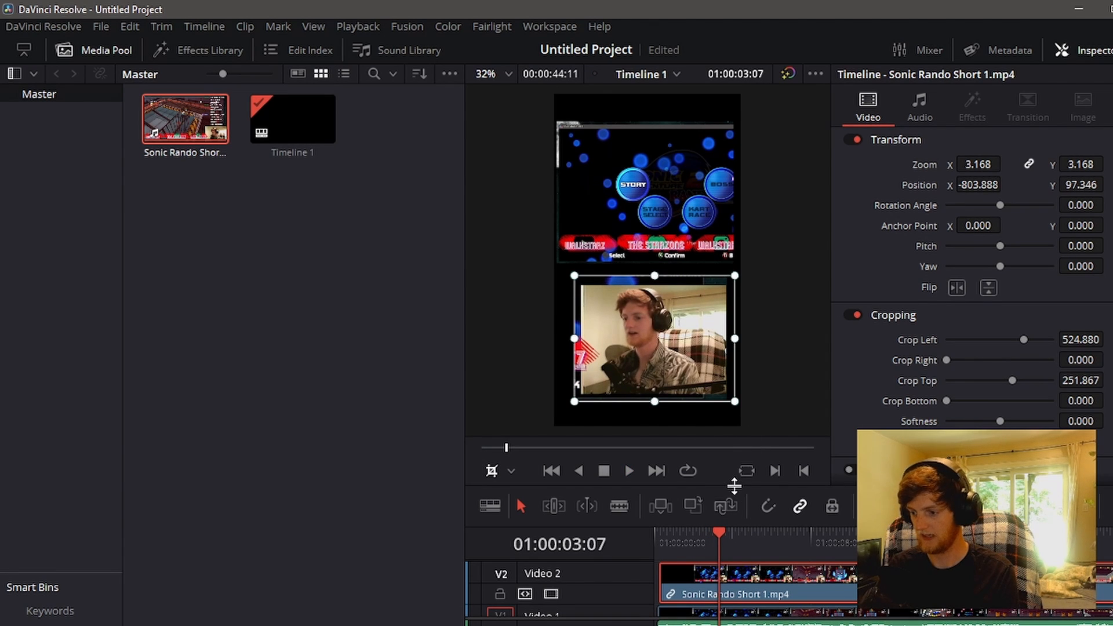
- Move the Video 2 and Video 1 clips with their linked audio to the very start of the timeline
{"action": "left_click_drag", "start_coordinate": [740, 489], "coordinate": [712, 283]}
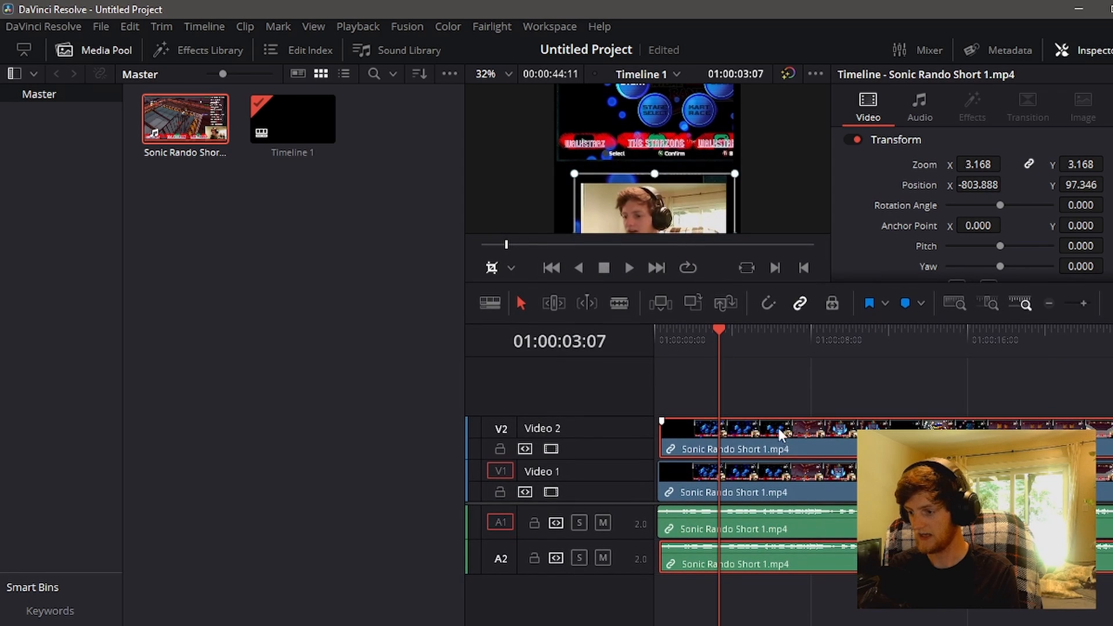
{"action": "left_click_drag", "start_coordinate": [793, 436], "coordinate": [785, 434]}
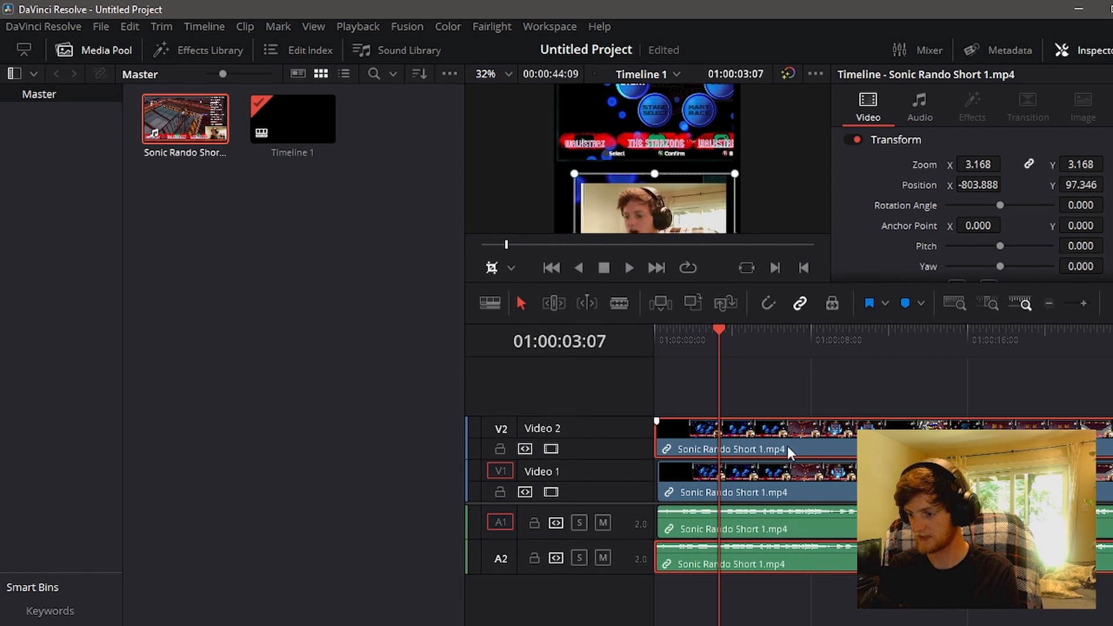
{"action": "left_click_drag", "start_coordinate": [798, 482], "coordinate": [784, 477]}
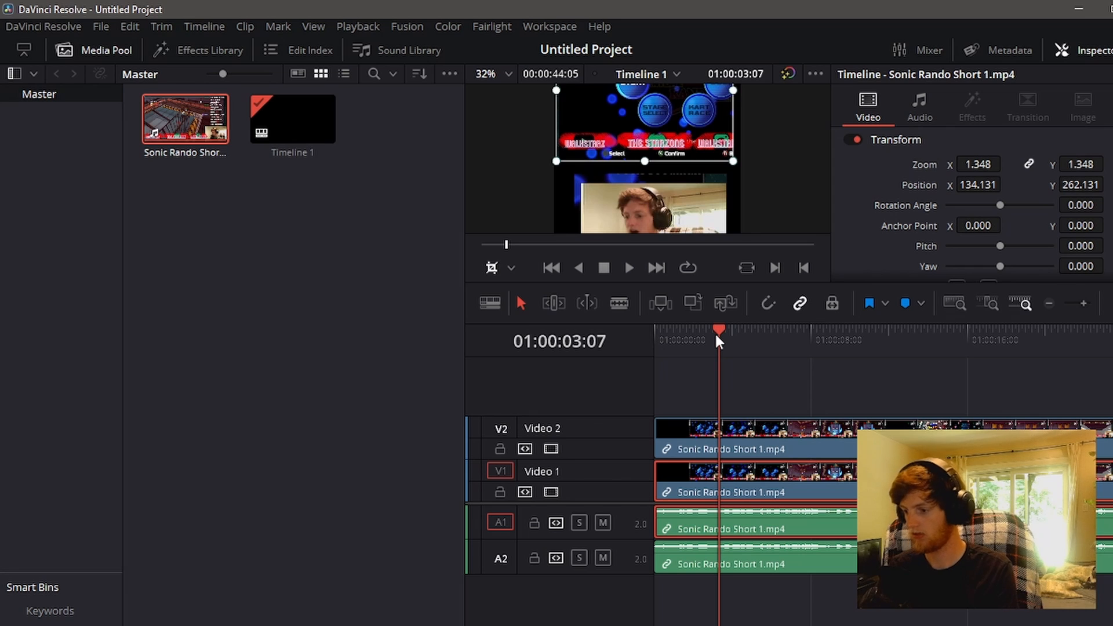
- Play the aligned clips in an enlarged viewer and pause in the gameplay at about 01:00:18:04
{"action": "key", "text": "space"}
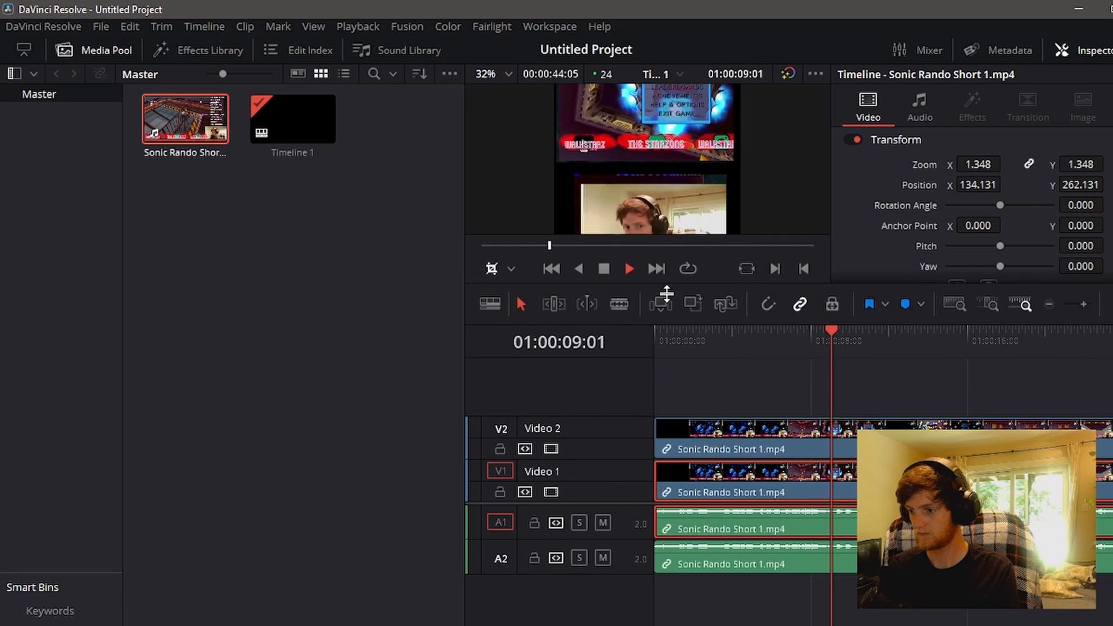
{"action": "left_click_drag", "start_coordinate": [668, 287], "coordinate": [677, 476]}
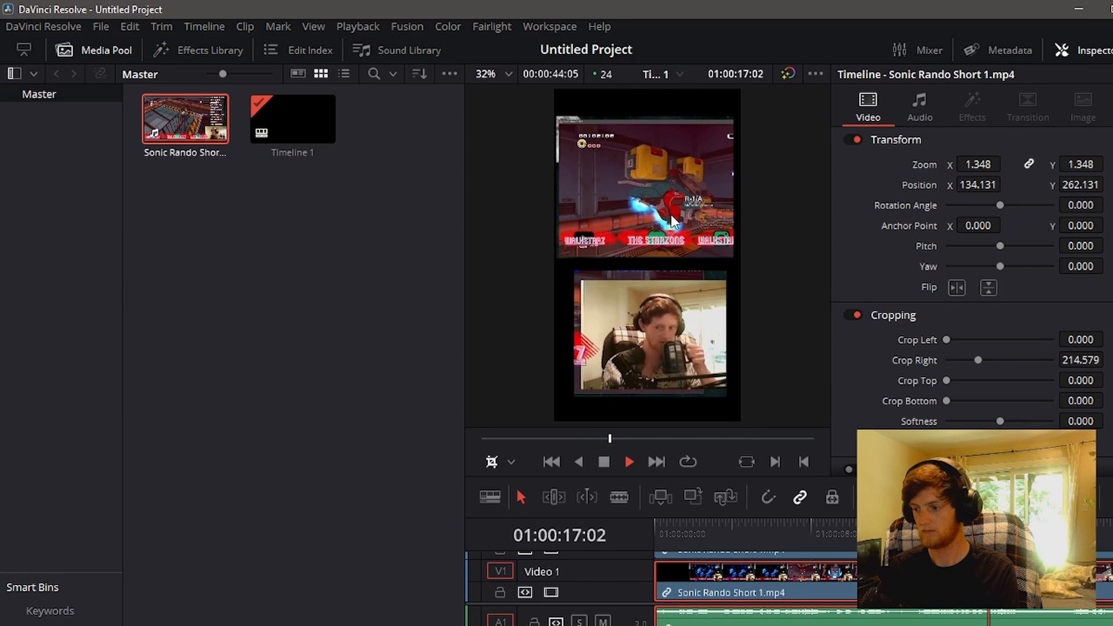
{"action": "left_click", "coordinate": [673, 203]}
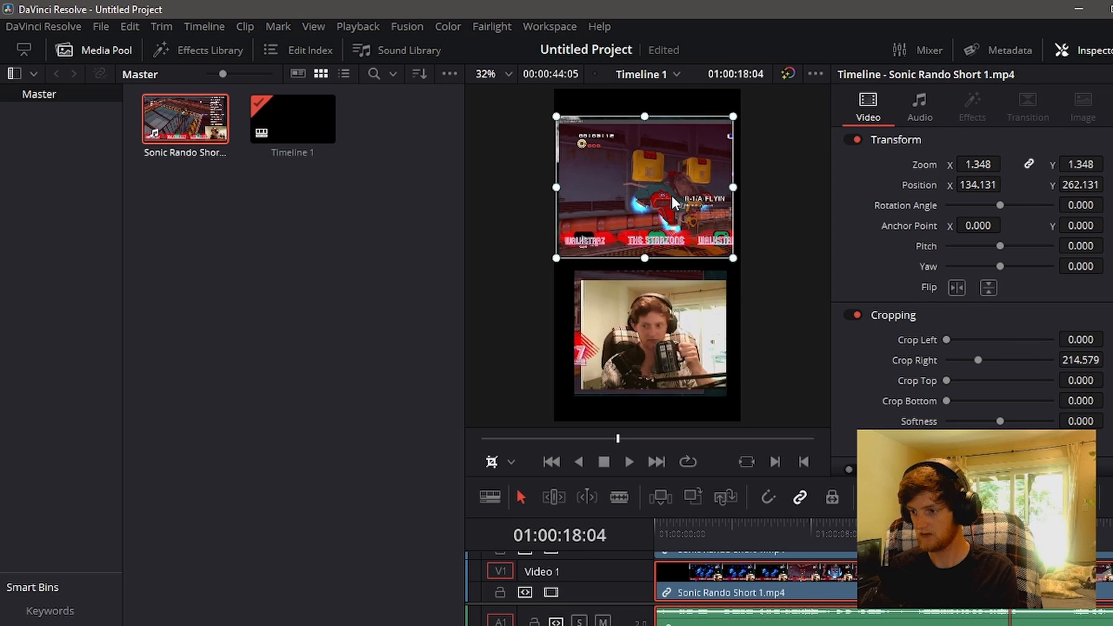
- Shift the gameplay clip's crop to about 65 on the left and 149 on the right, and save the project
{"action": "left_click_drag", "start_coordinate": [670, 193], "coordinate": [676, 207]}
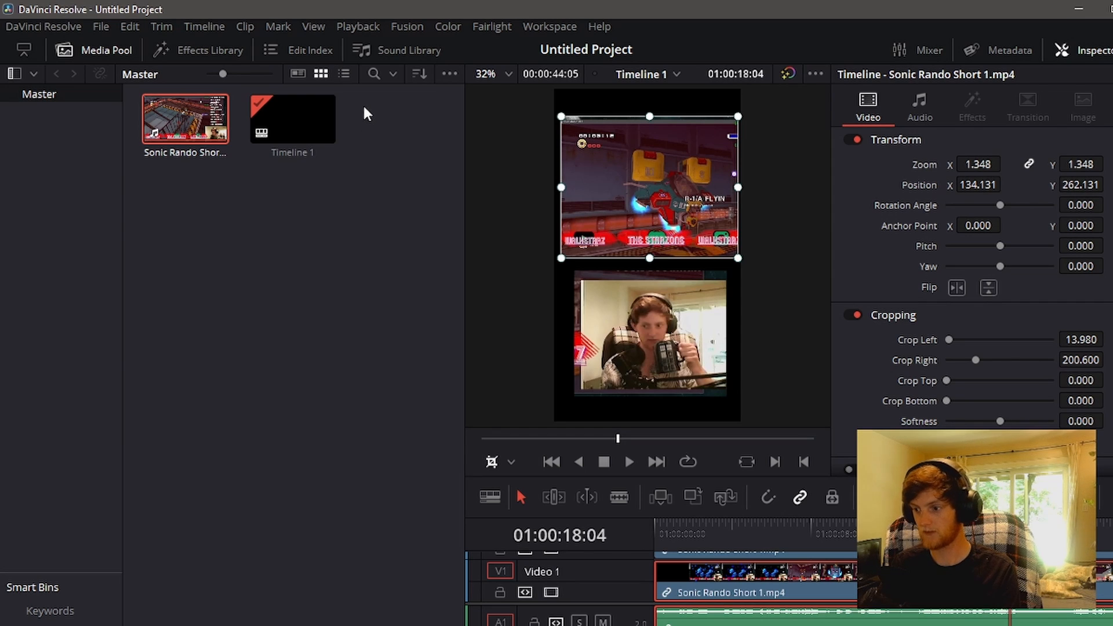
{"action": "mouse_move", "coordinate": [653, 204]}
{"action": "left_mouse_down"}
{"action": "mouse_move", "coordinate": [683, 207]}
{"action": "mouse_move", "coordinate": [670, 208]}
{"action": "left_mouse_up"}
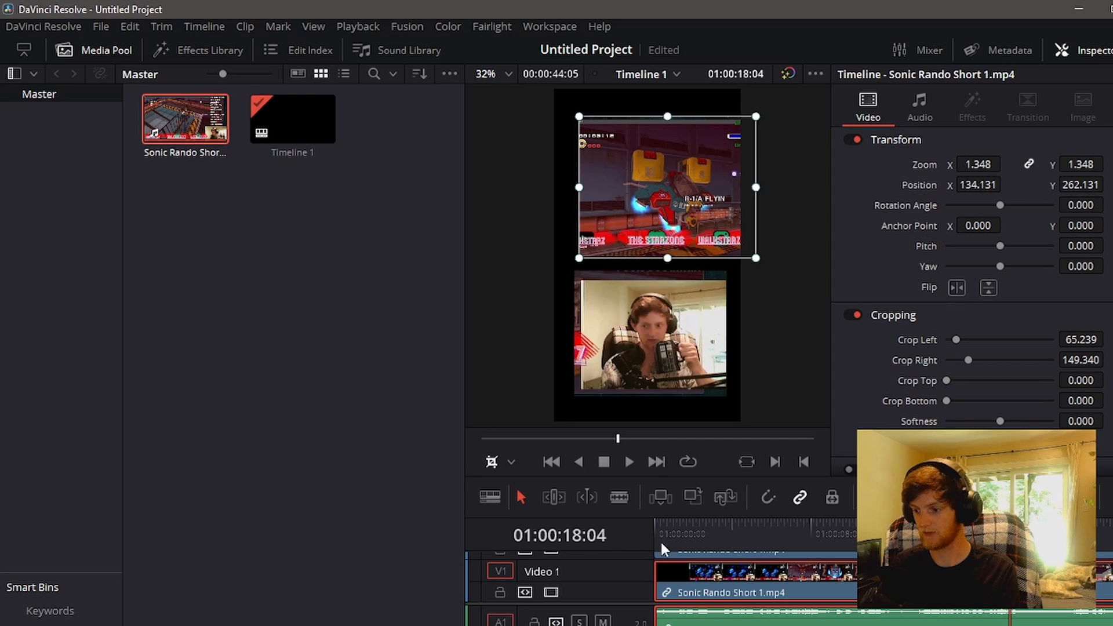
{"action": "key", "text": "ctrl+s"}
- Switch to Transform and reposition the gameplay picture to about X 71, Y 259 above the webcam
{"action": "left_click", "coordinate": [510, 461]}
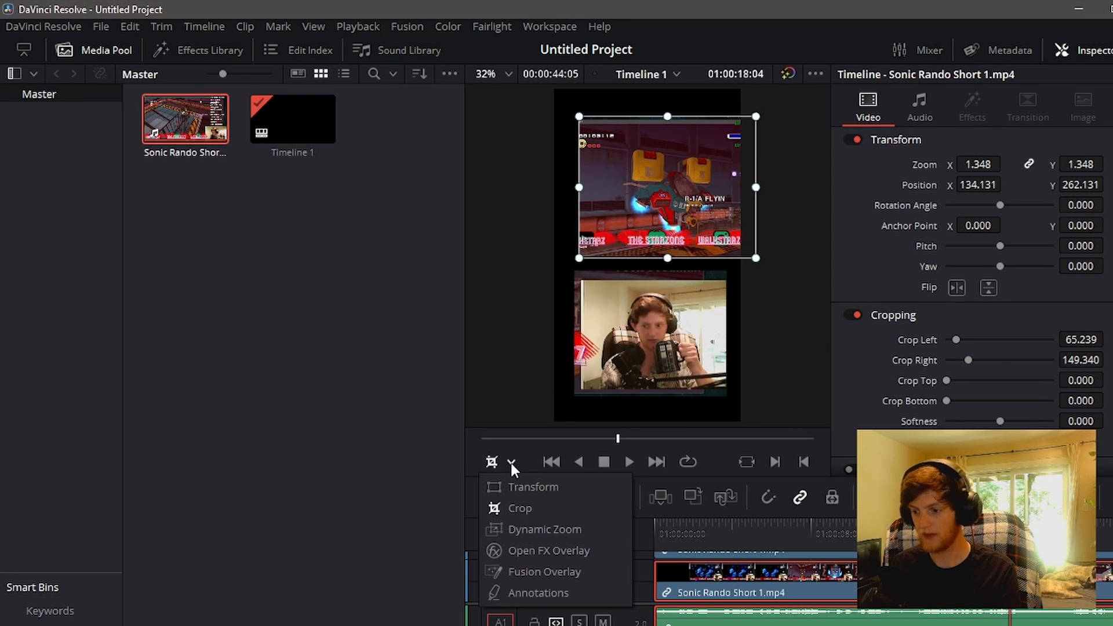
{"action": "left_click", "coordinate": [522, 487]}
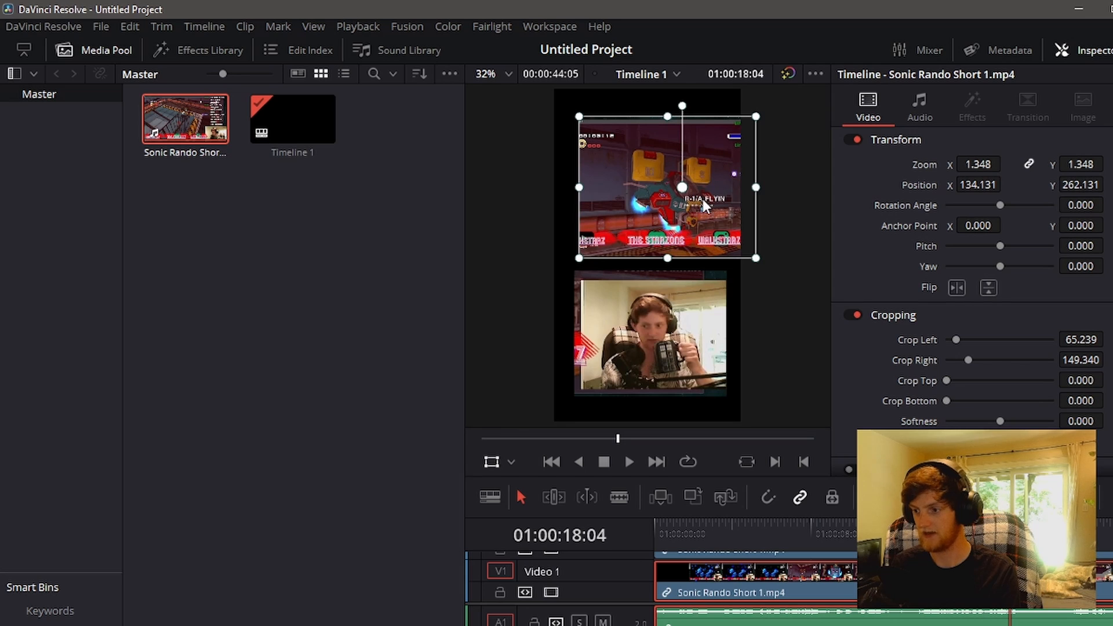
{"action": "left_click_drag", "start_coordinate": [702, 199], "coordinate": [686, 200]}
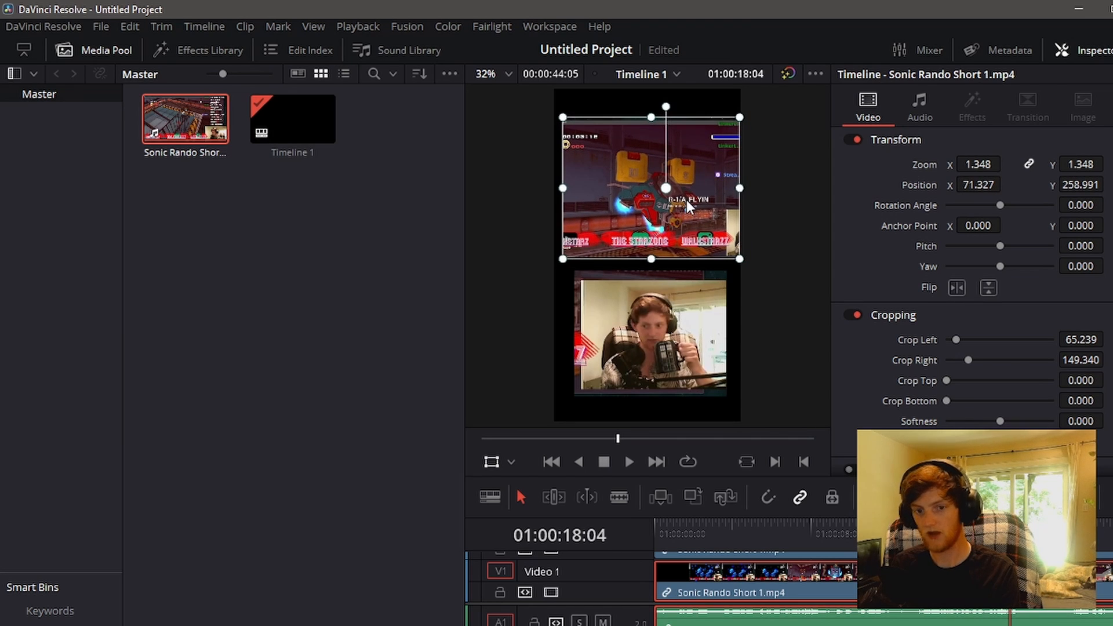